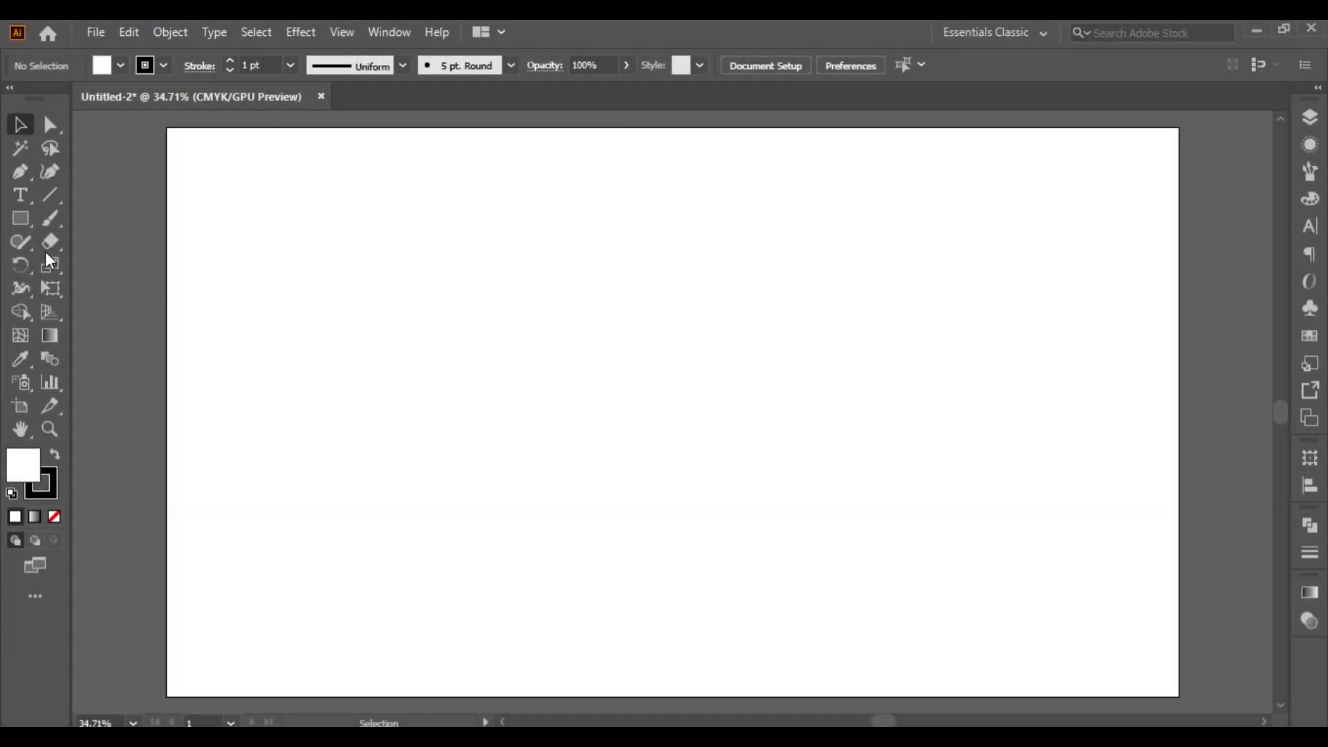
- Draw a small rectangle near the artboard's top-left and fill it #ED7014
{"action": "left_click", "coordinate": [20, 218]}
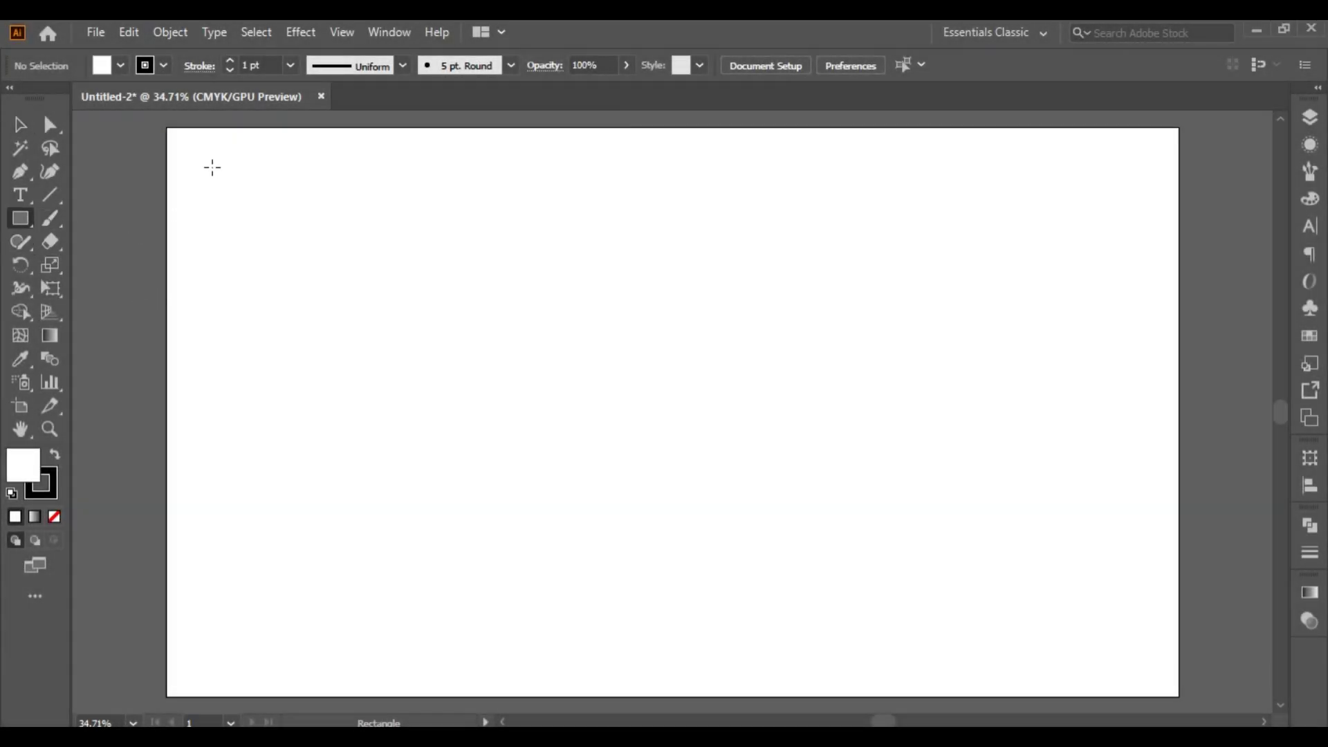
{"action": "mouse_move", "coordinate": [212, 167]}
{"action": "left_mouse_down"}
{"action": "mouse_move", "coordinate": [258, 231]}
{"action": "mouse_move", "coordinate": [299, 238]}
{"action": "left_mouse_up"}
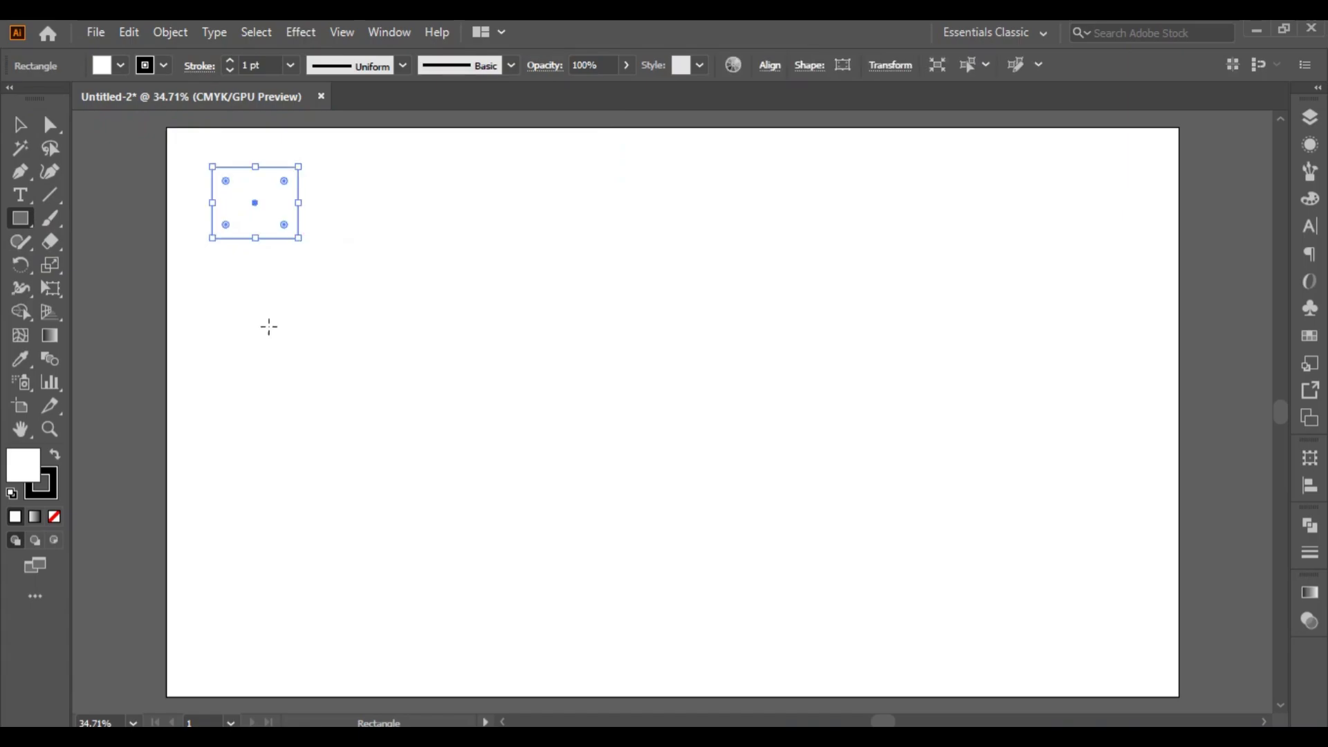
{"action": "double_click", "coordinate": [30, 470]}
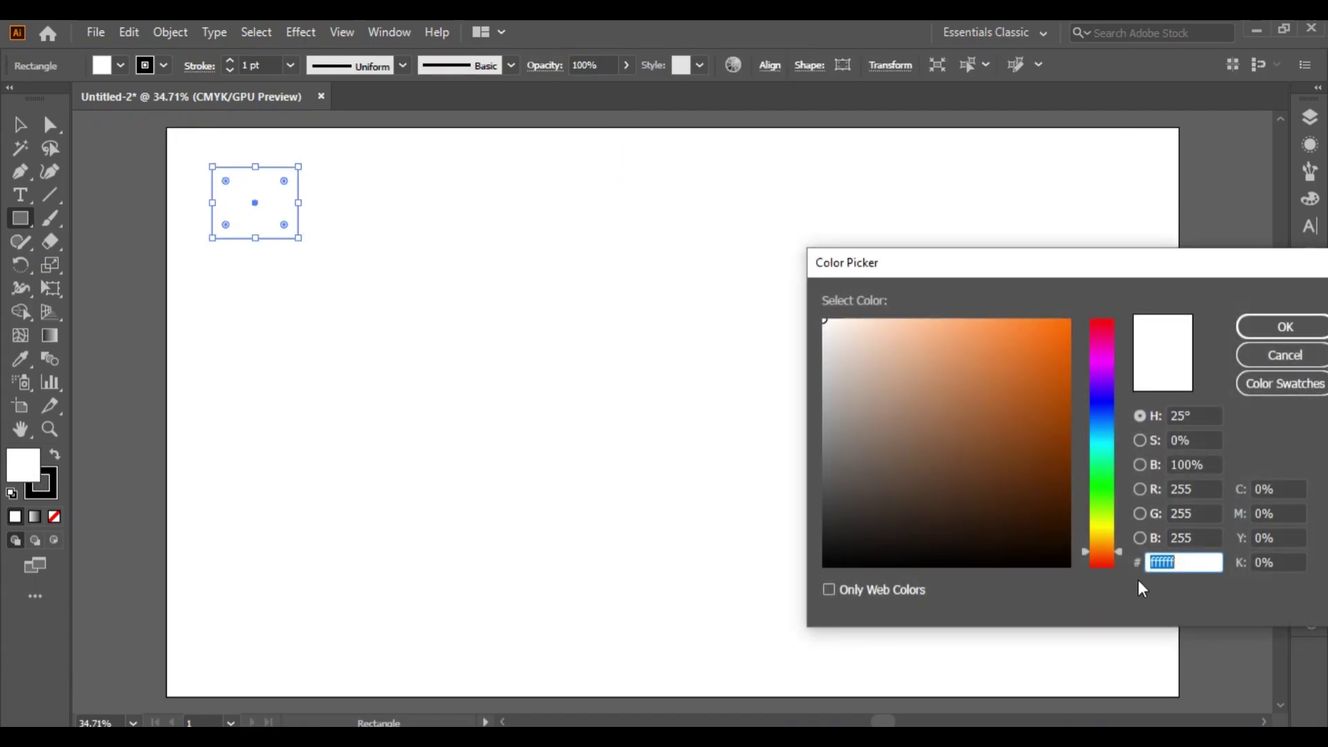
{"action": "type", "text": "#ED7014"}
{"action": "left_click", "coordinate": [1285, 324]}
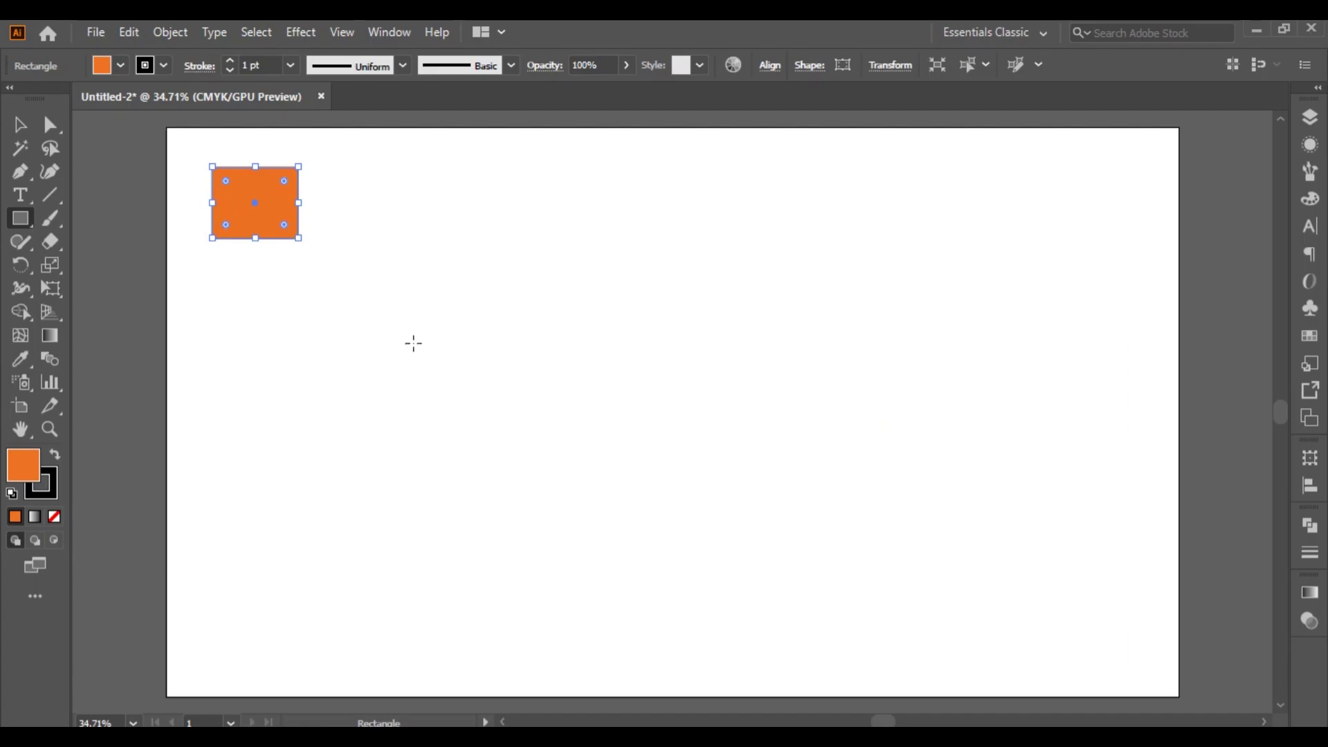
- Set the orange rectangle's stroke to None in Swatches
{"action": "left_click", "coordinate": [20, 124]}
{"action": "left_click", "coordinate": [390, 305]}
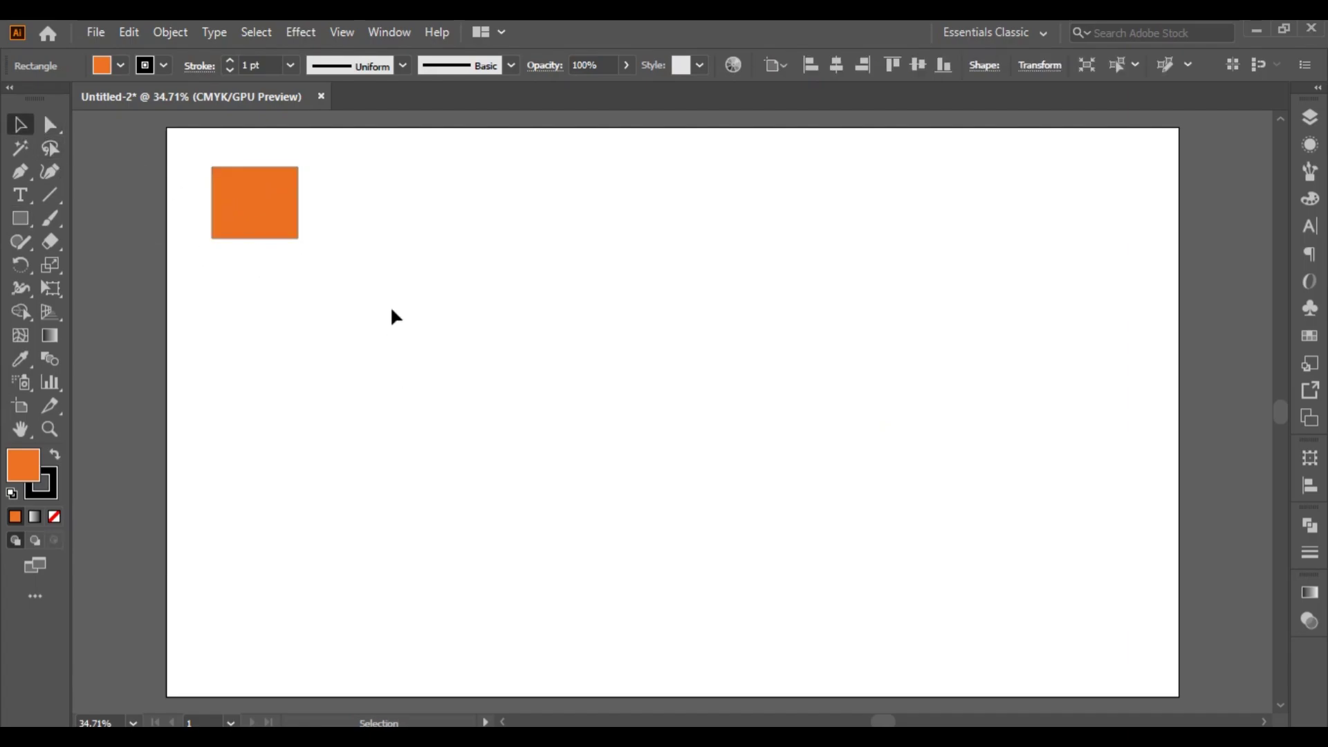
{"action": "left_click", "coordinate": [261, 199]}
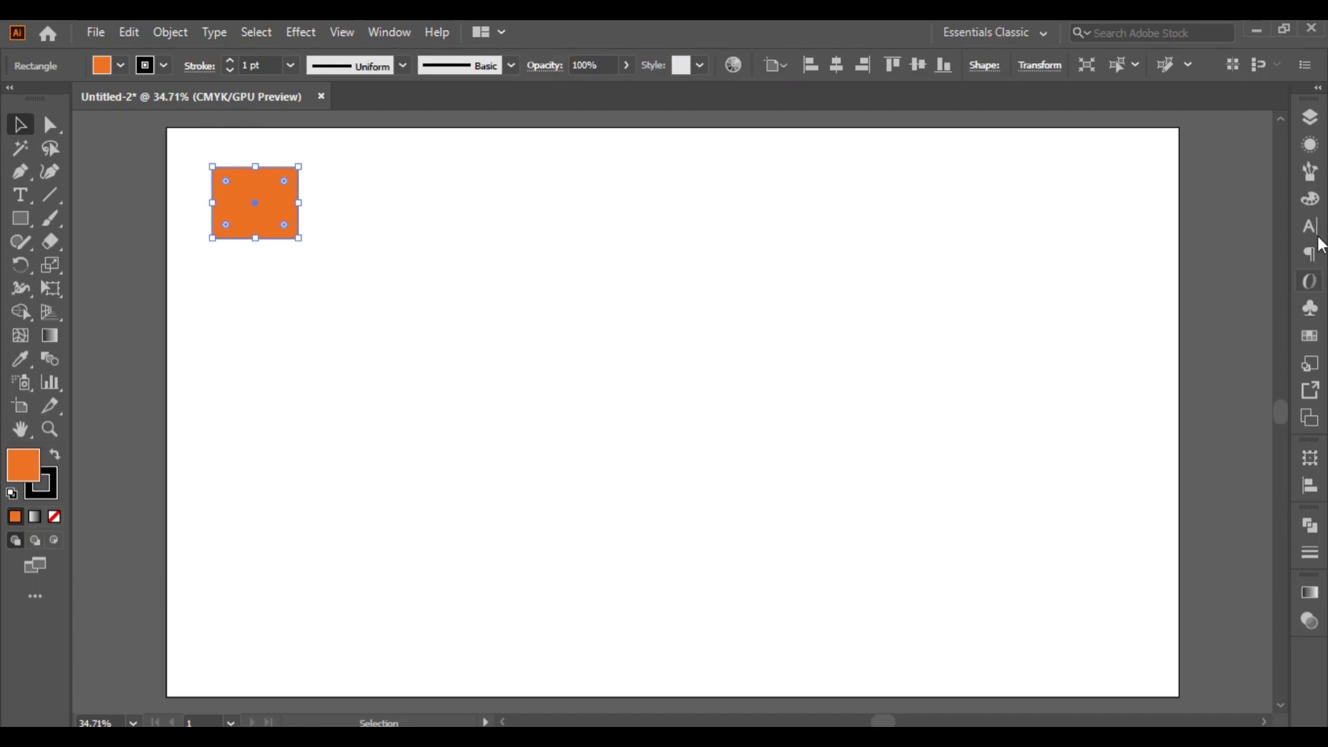
{"action": "left_click", "coordinate": [1310, 336]}
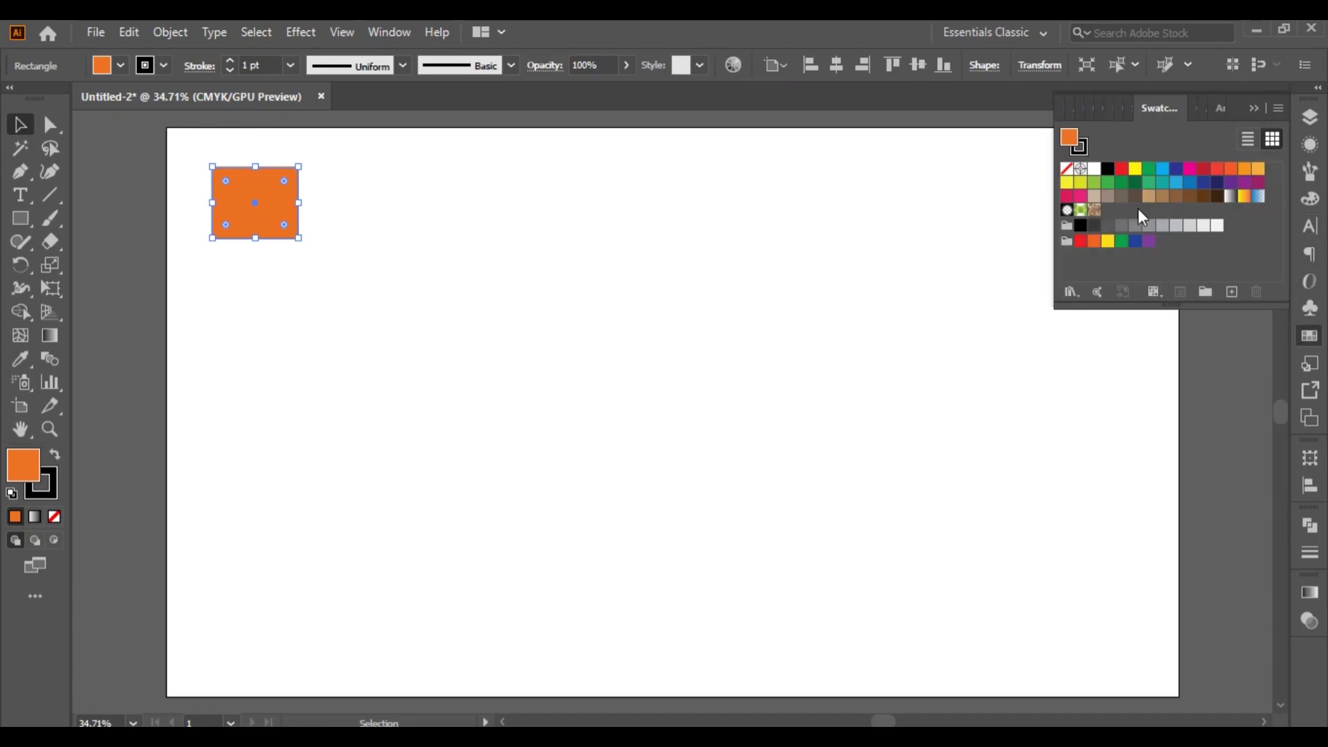
{"action": "left_click", "coordinate": [1079, 146]}
{"action": "left_click", "coordinate": [1067, 169]}
{"action": "left_click", "coordinate": [1072, 138]}
{"action": "left_click", "coordinate": [1259, 108]}
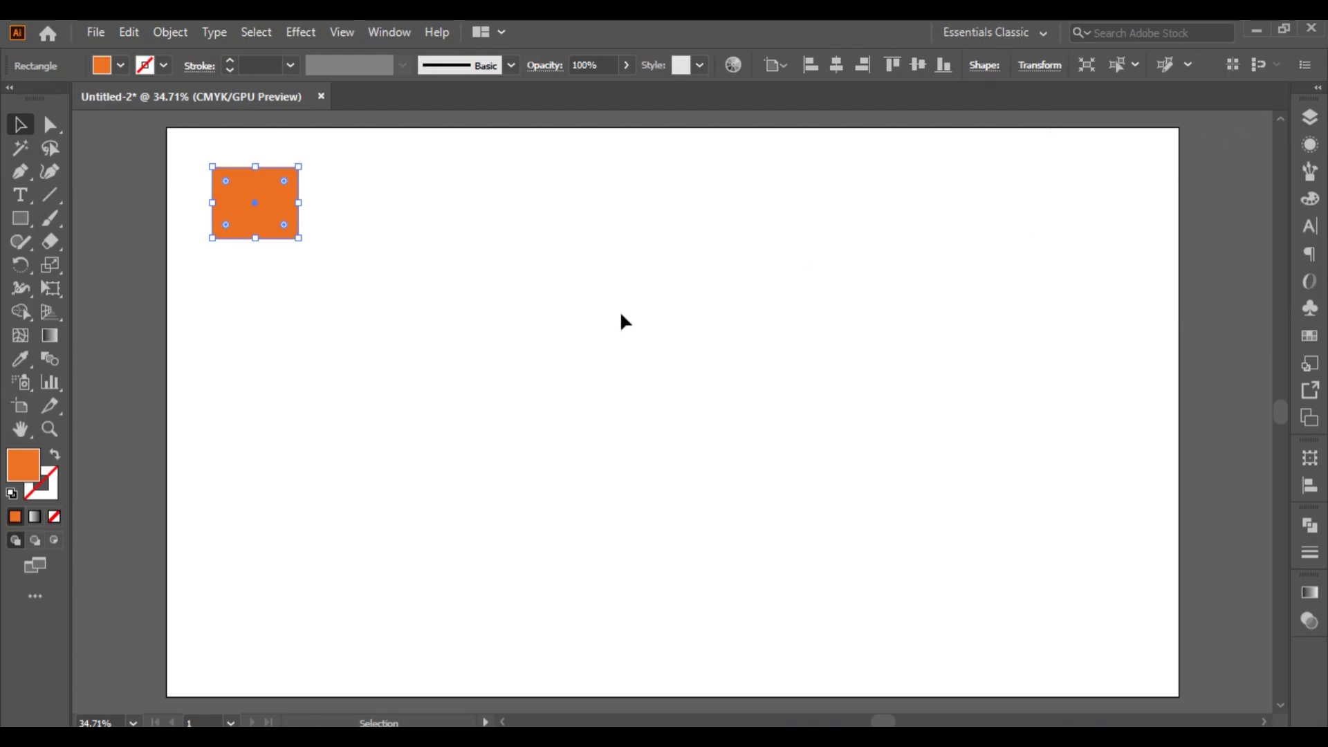
{"action": "left_click", "coordinate": [559, 332]}
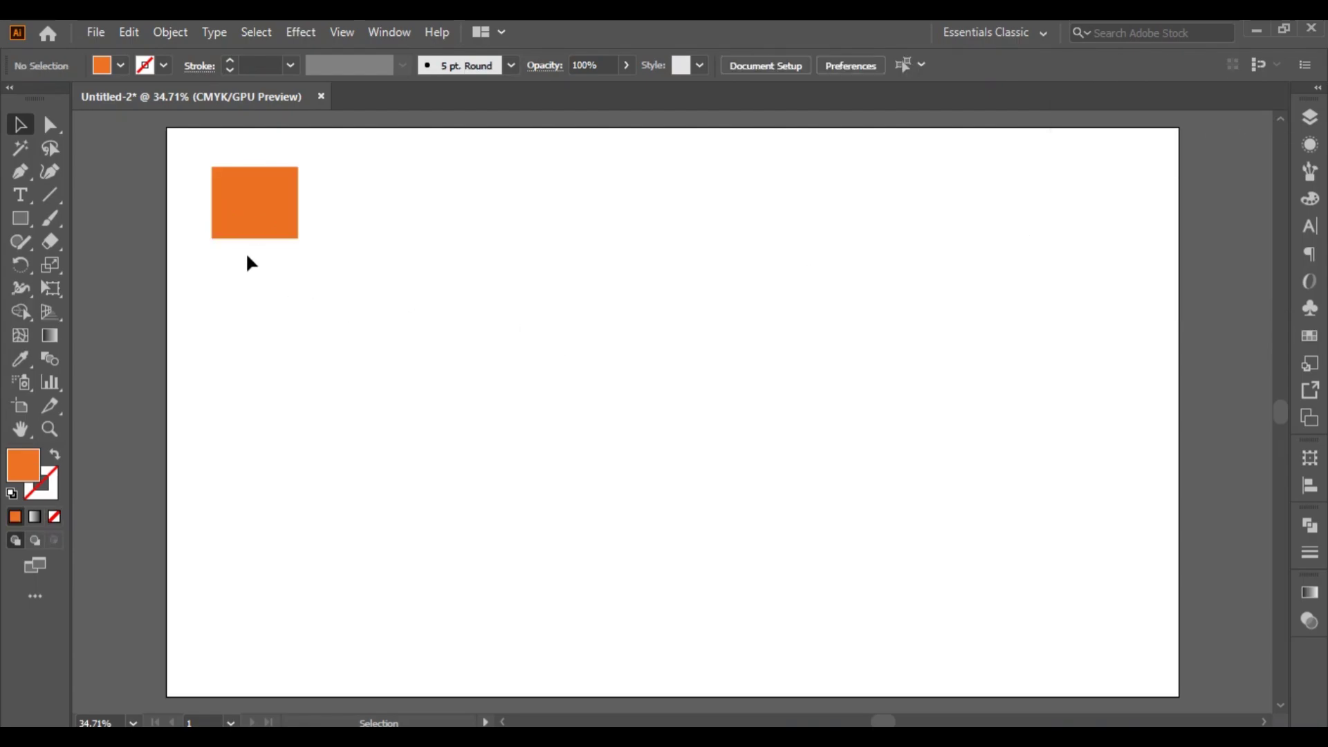
{"action": "left_click", "coordinate": [17, 218]}
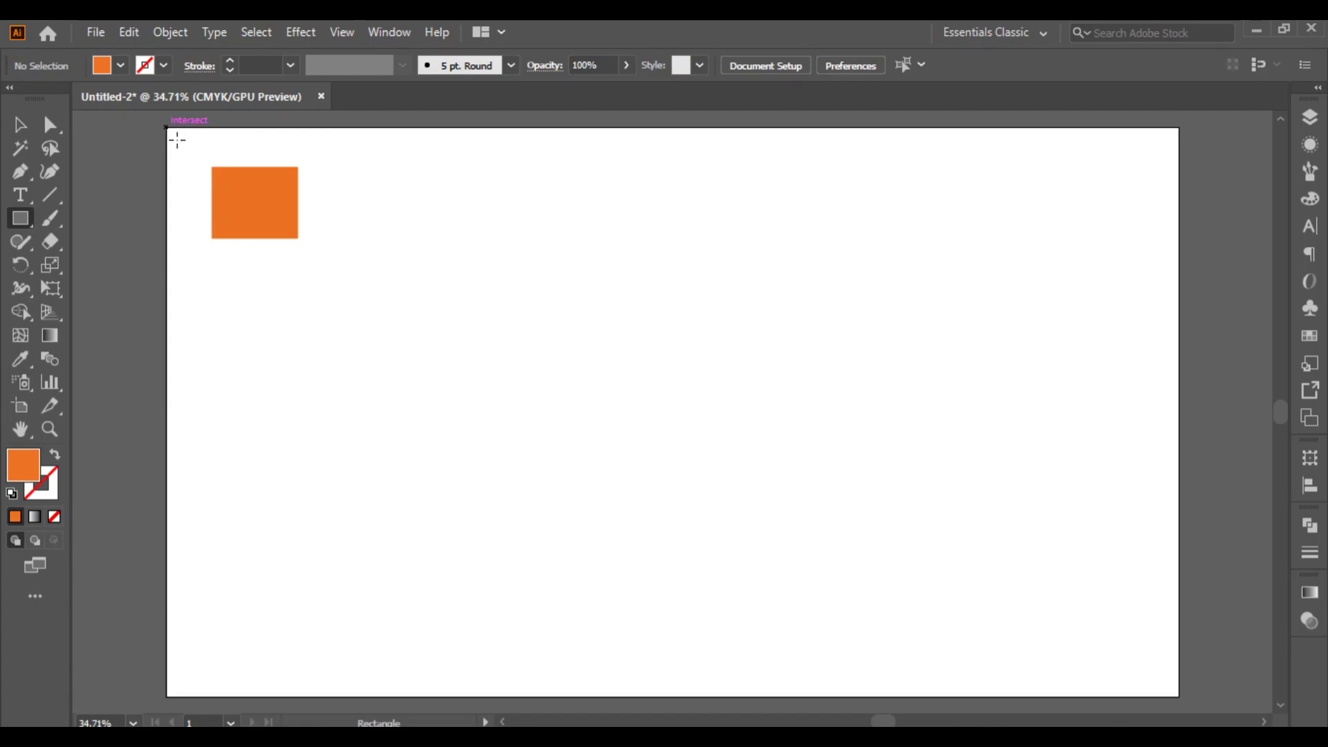
- Draw a rectangle snapped to the whole artboard and fill it grey
{"action": "left_click_drag", "start_coordinate": [177, 141], "coordinate": [1183, 697]}
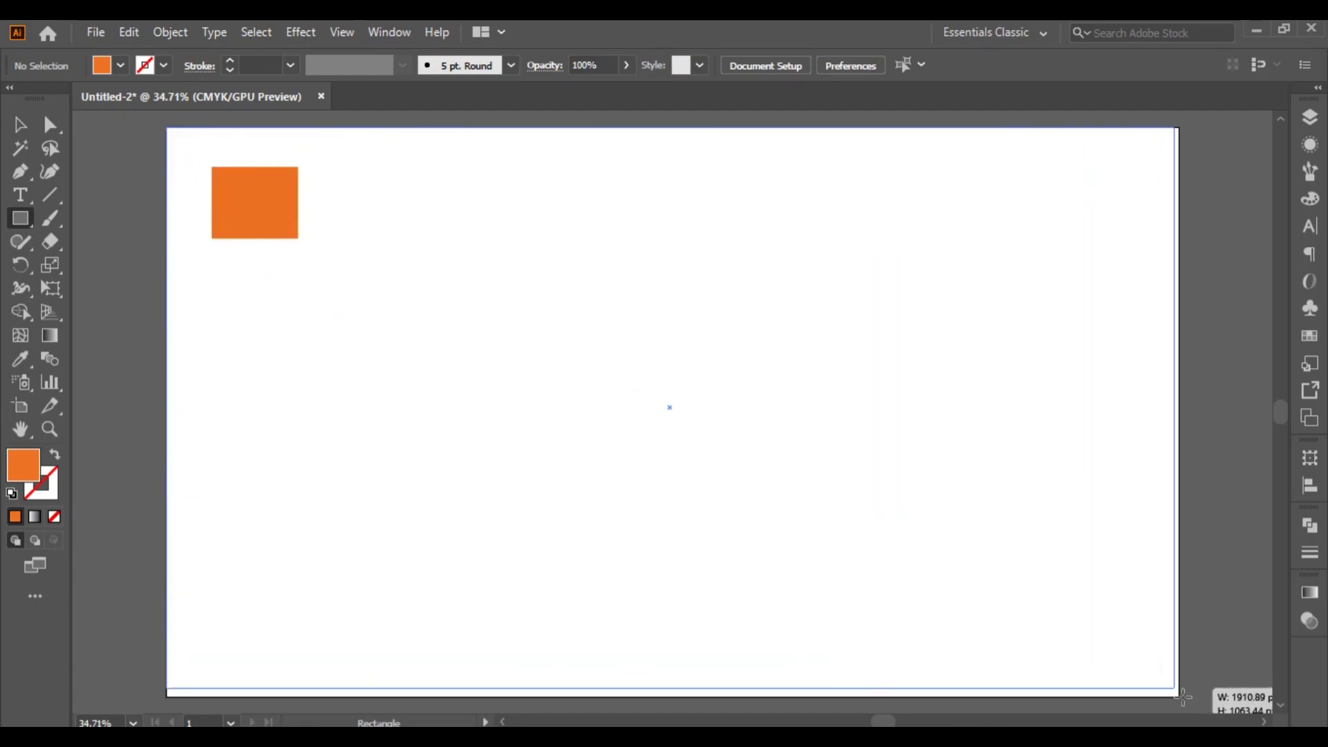
{"action": "left_click_drag", "start_coordinate": [1183, 698], "coordinate": [1179, 697]}
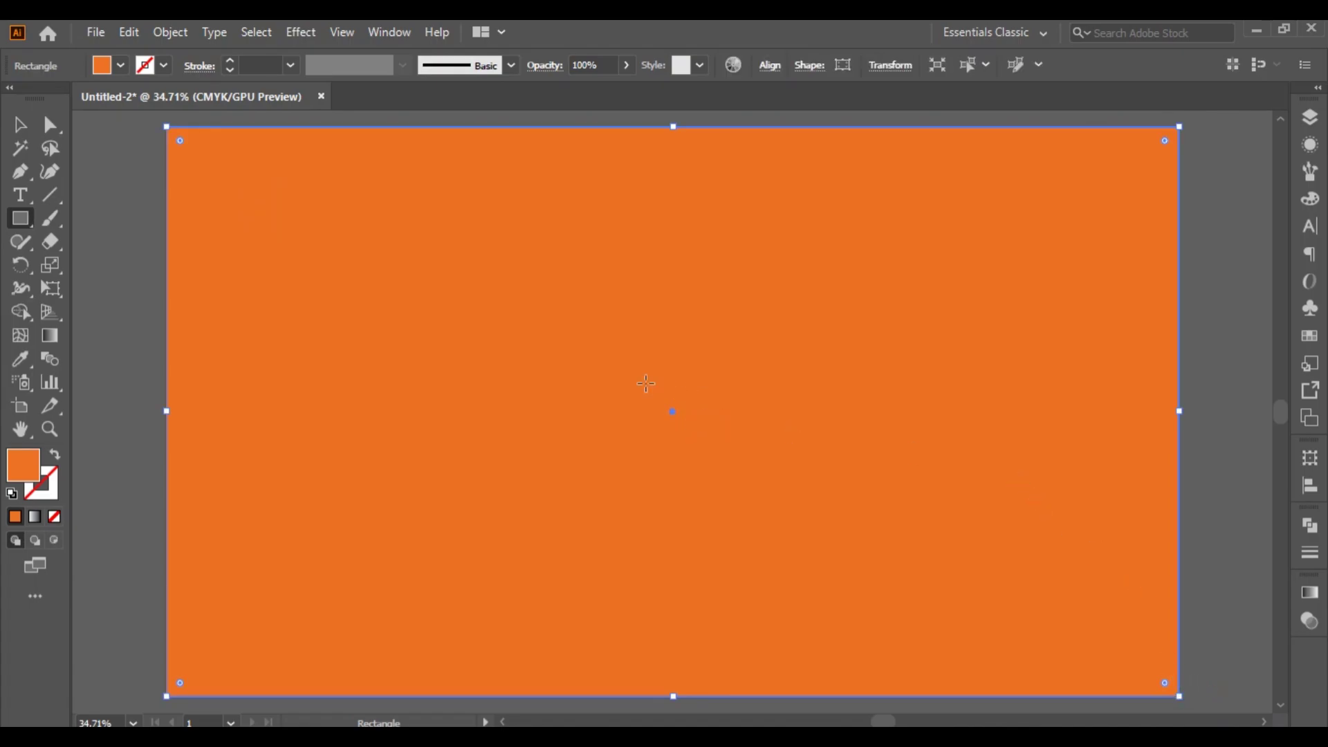
{"action": "left_click", "coordinate": [1310, 337]}
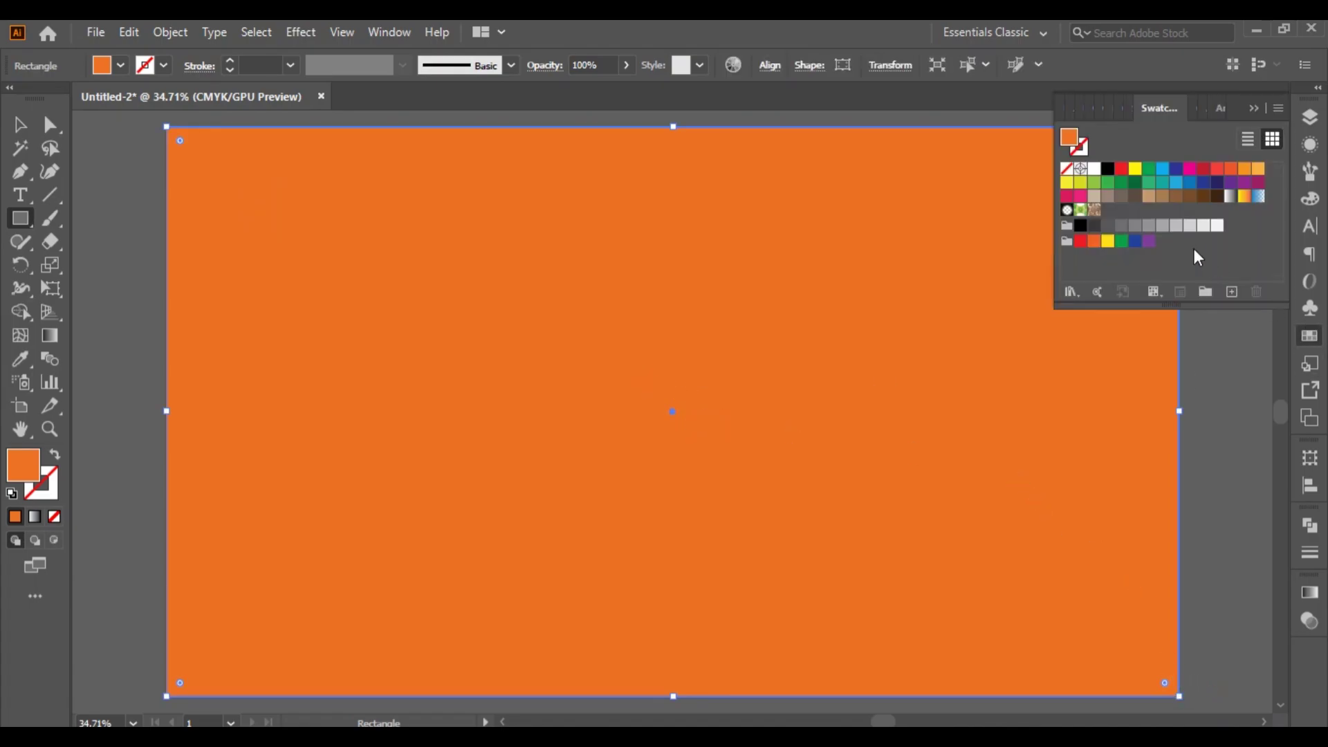
{"action": "left_click", "coordinate": [1122, 226]}
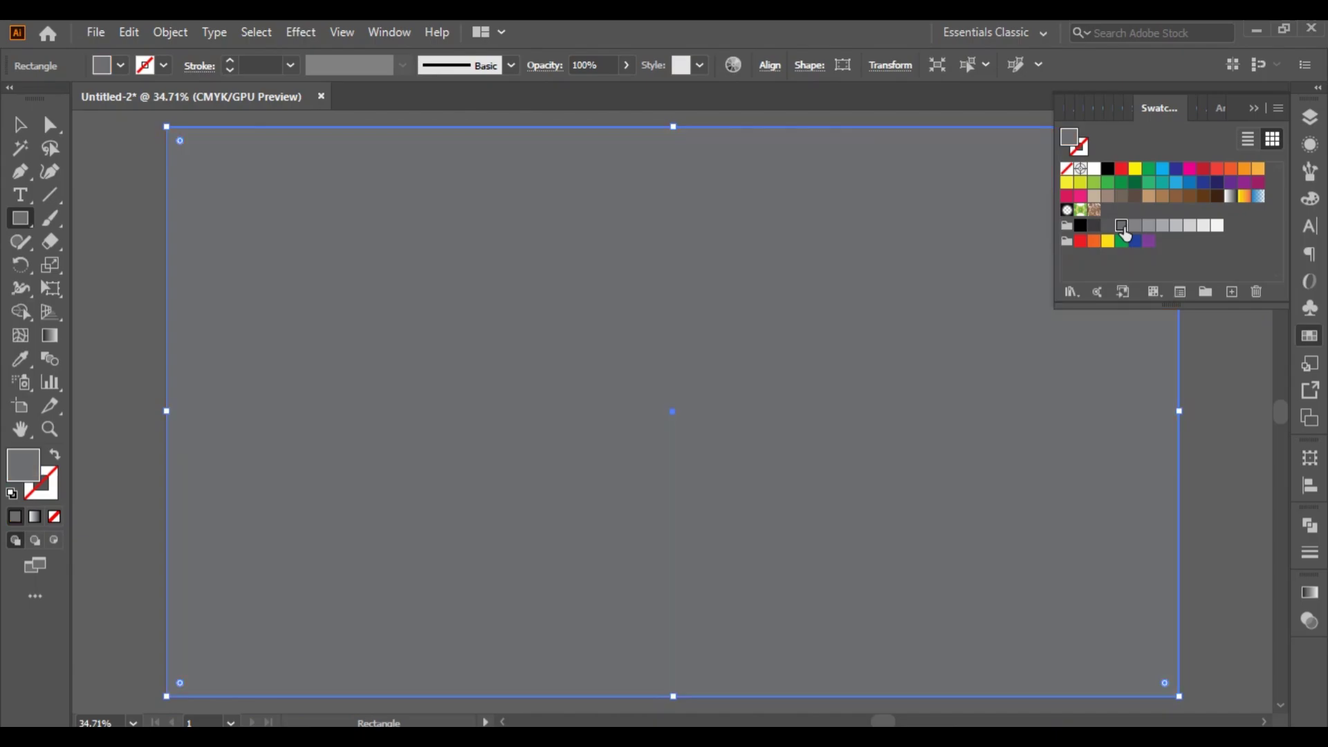
{"action": "left_click", "coordinate": [1253, 112]}
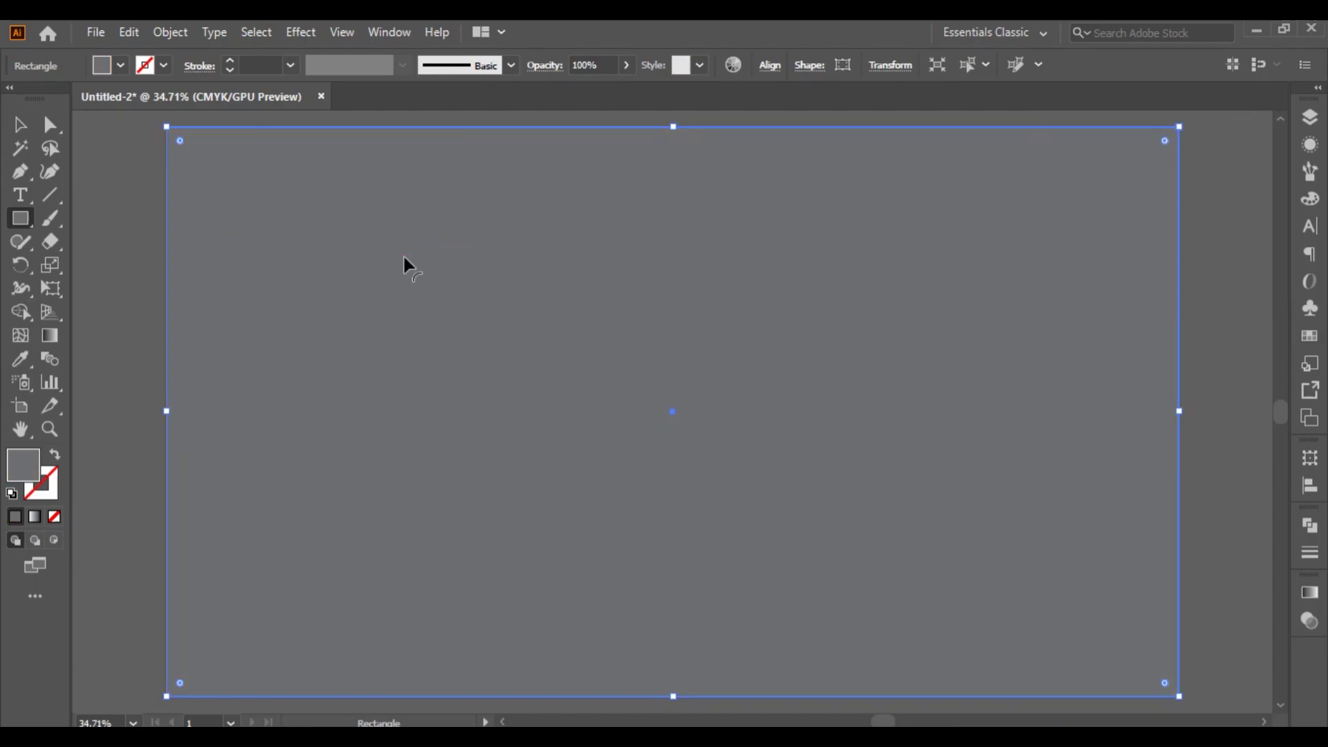
- Send the grey background rectangle to the back and lock it
{"action": "right_click", "coordinate": [322, 400]}
{"action": "mouse_move", "coordinate": [426, 629]}
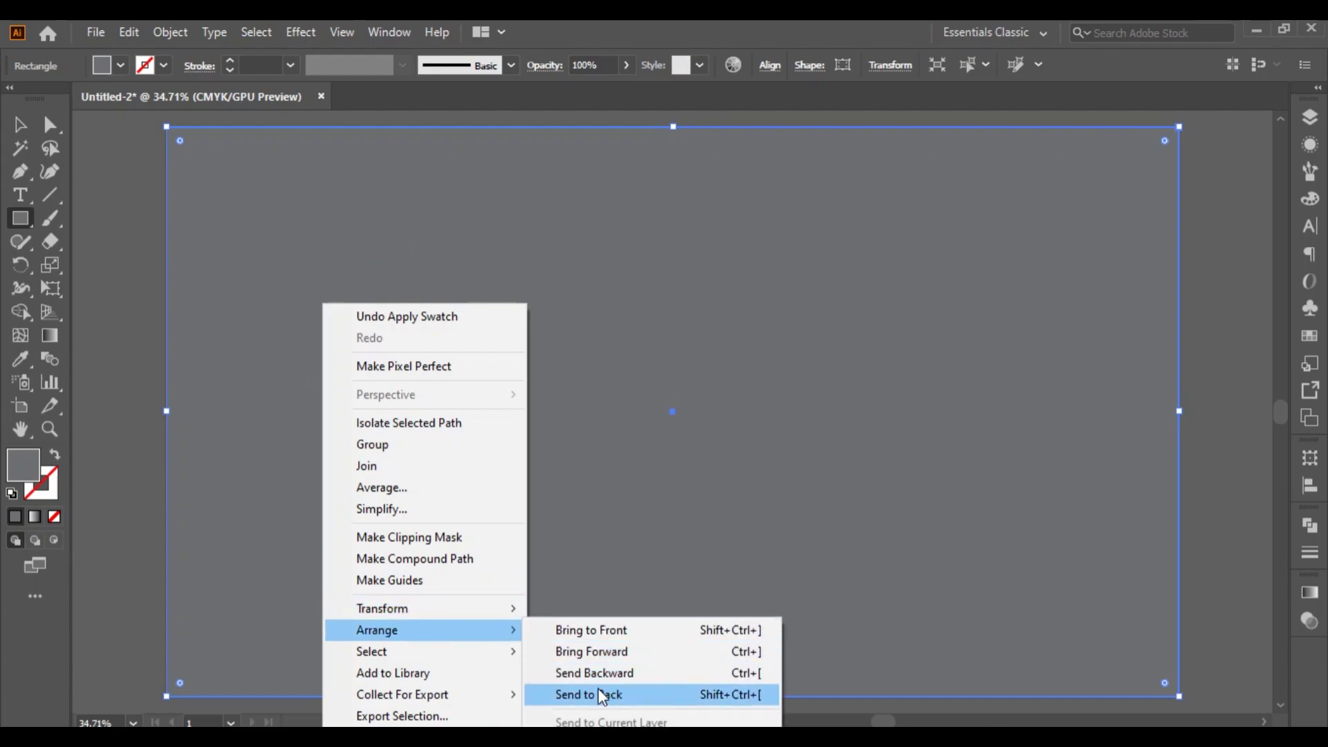
{"action": "left_click", "coordinate": [600, 695]}
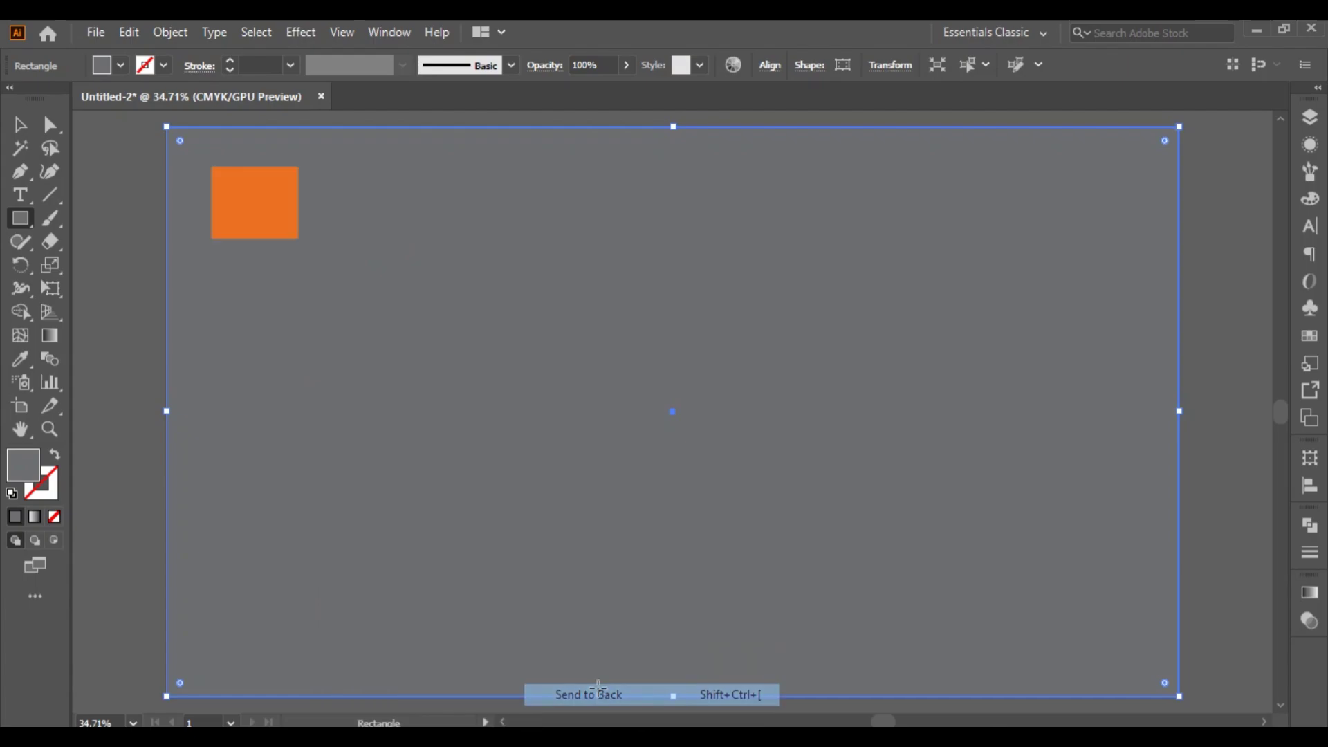
{"action": "left_click", "coordinate": [165, 34]}
{"action": "mouse_move", "coordinate": [242, 163]}
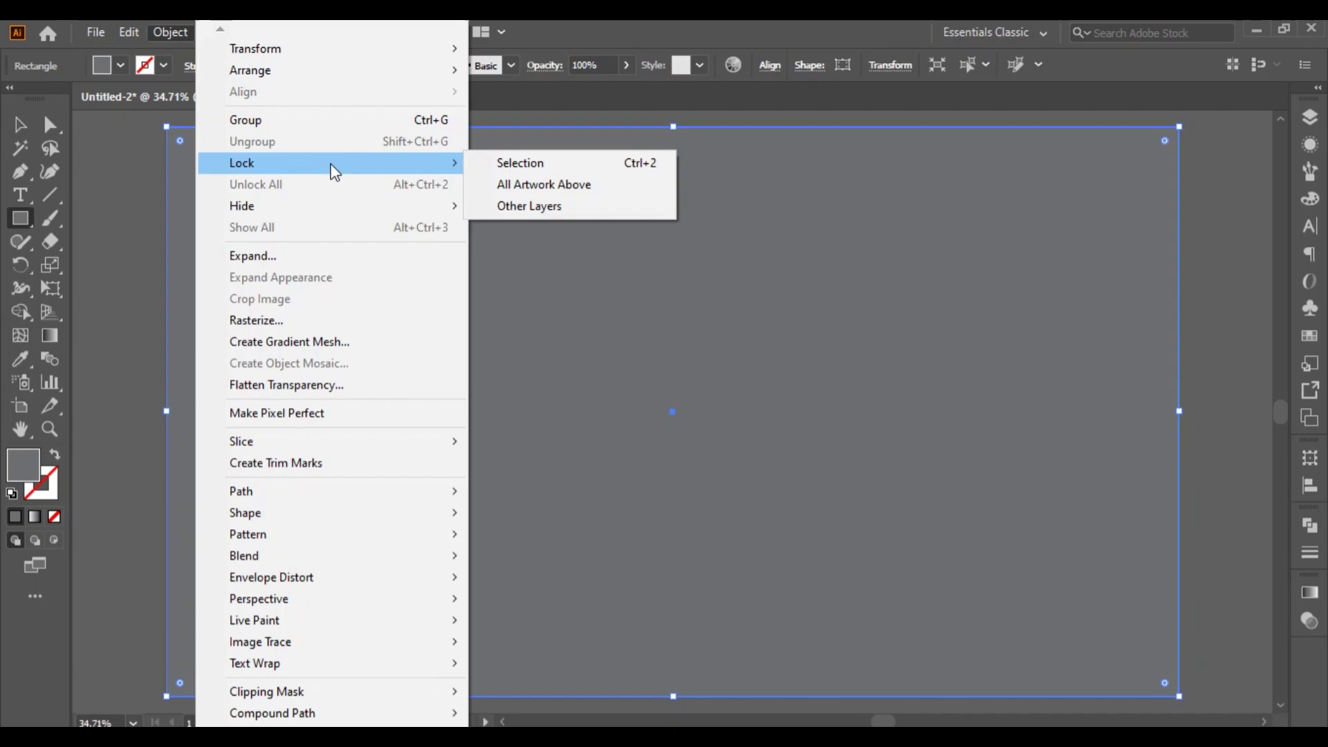
{"action": "left_click", "coordinate": [537, 166]}
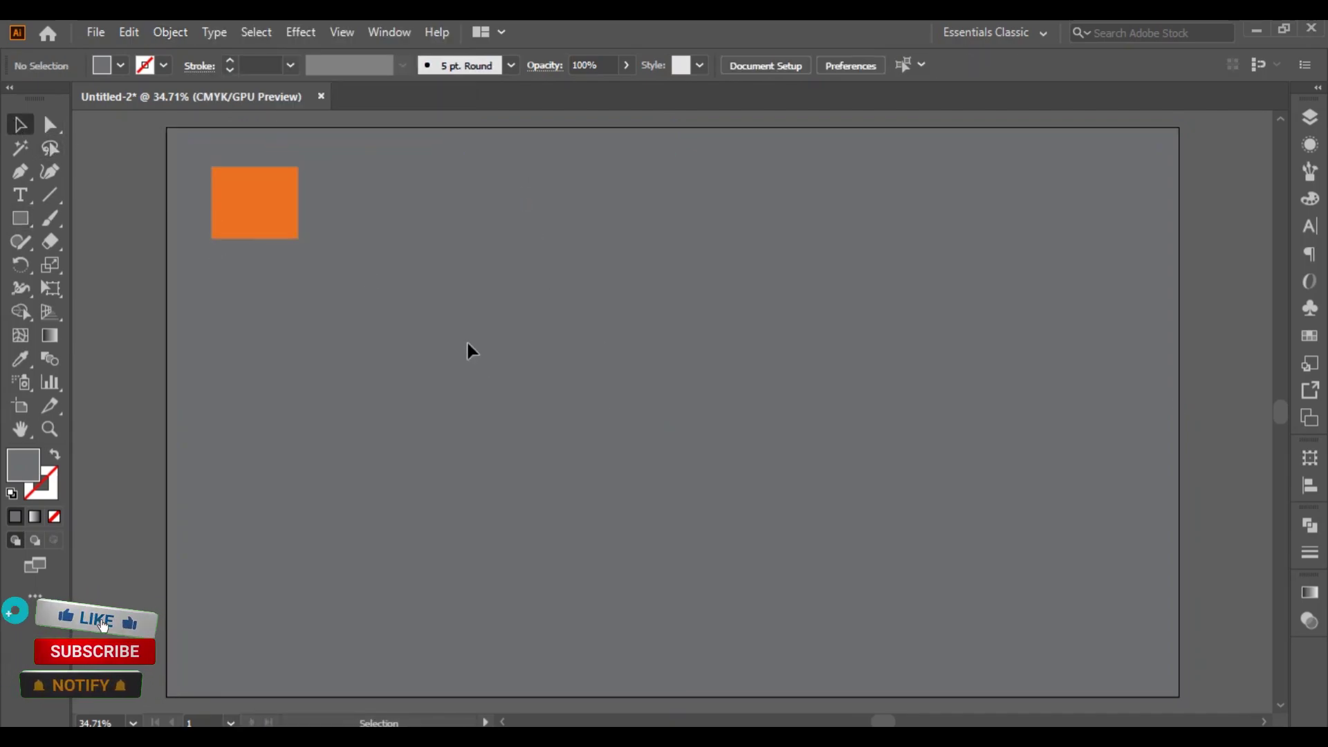
- Draw a circle right of the artboard centre with a default white fill
{"action": "left_click", "coordinate": [21, 220]}
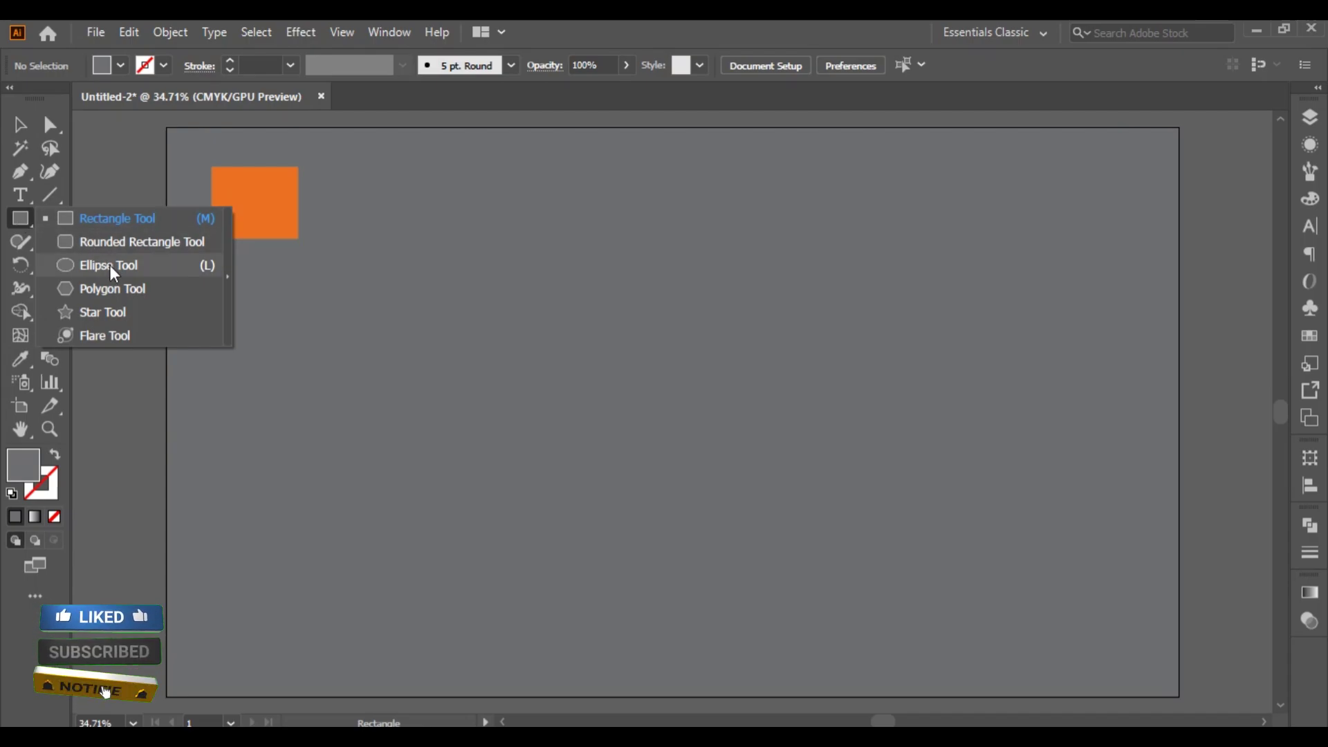
{"action": "left_click_drag", "start_coordinate": [23, 222], "coordinate": [109, 265]}
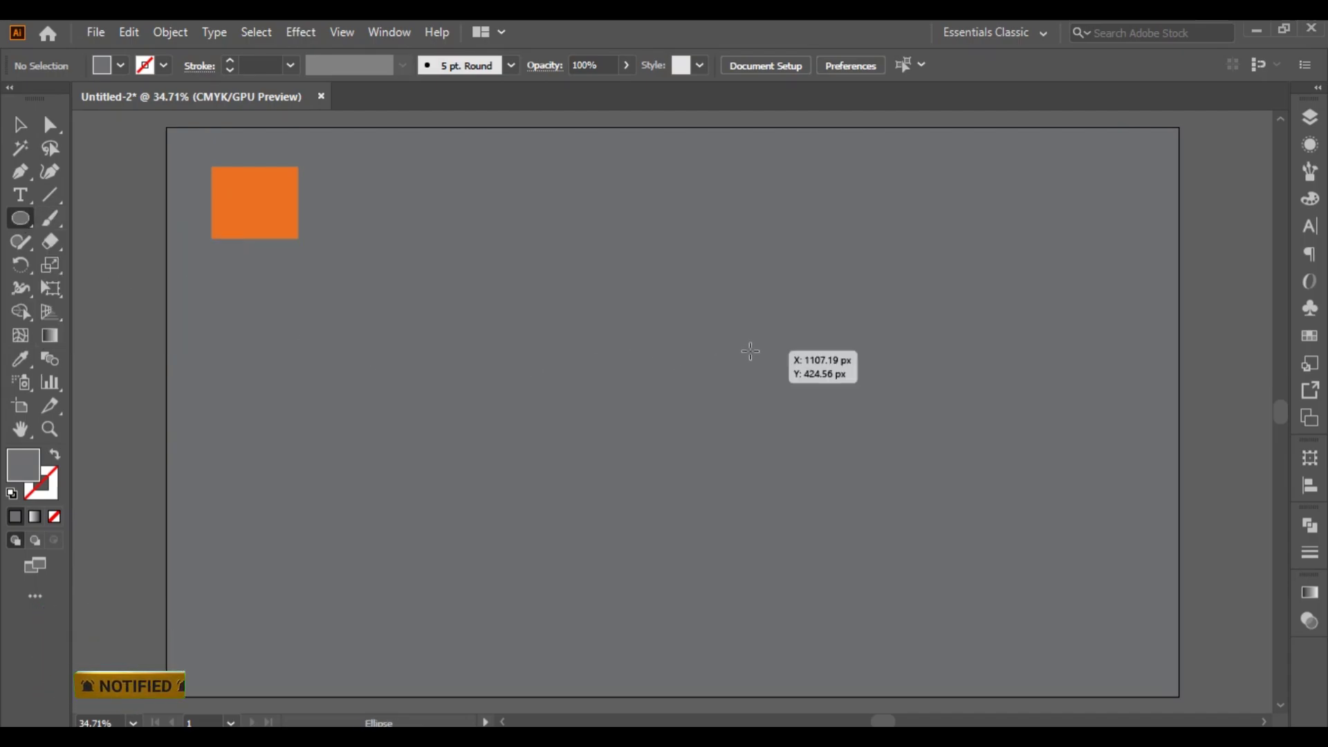
{"action": "left_click_drag", "start_coordinate": [736, 352], "coordinate": [839, 510]}
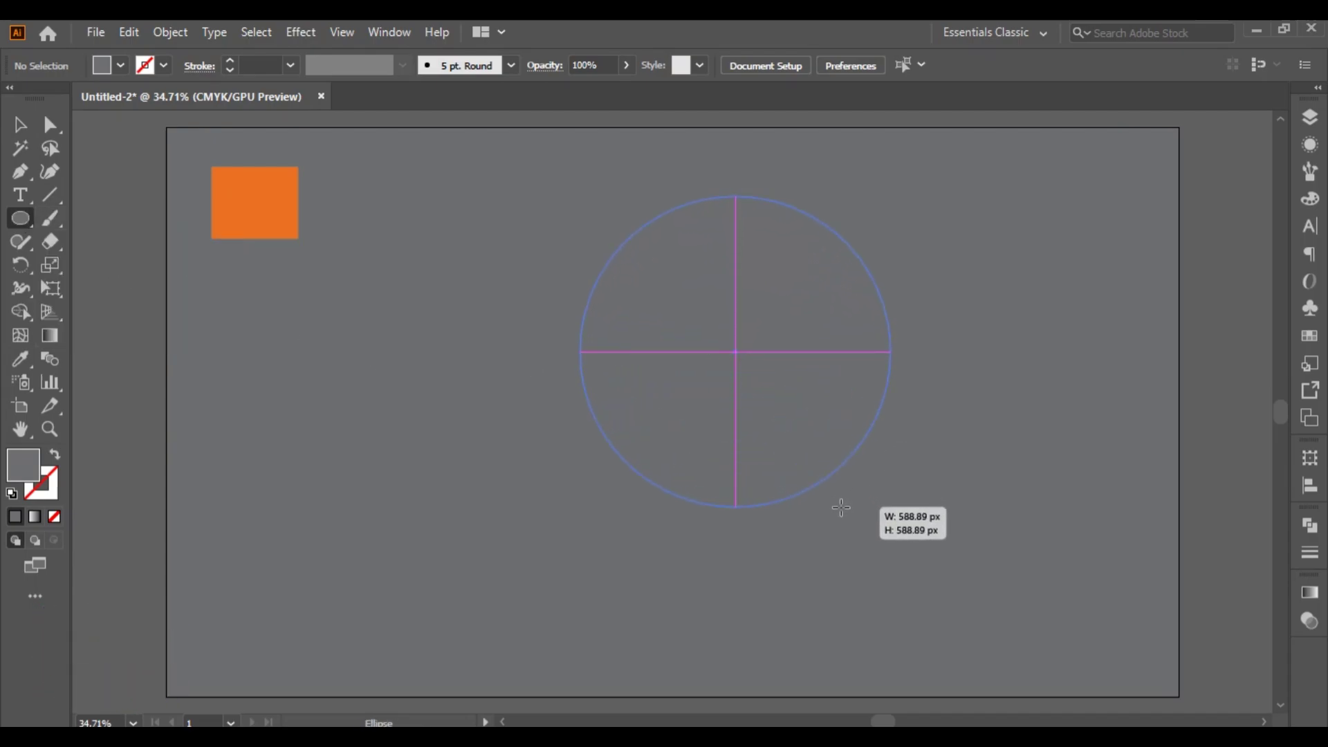
{"action": "left_click", "coordinate": [11, 494]}
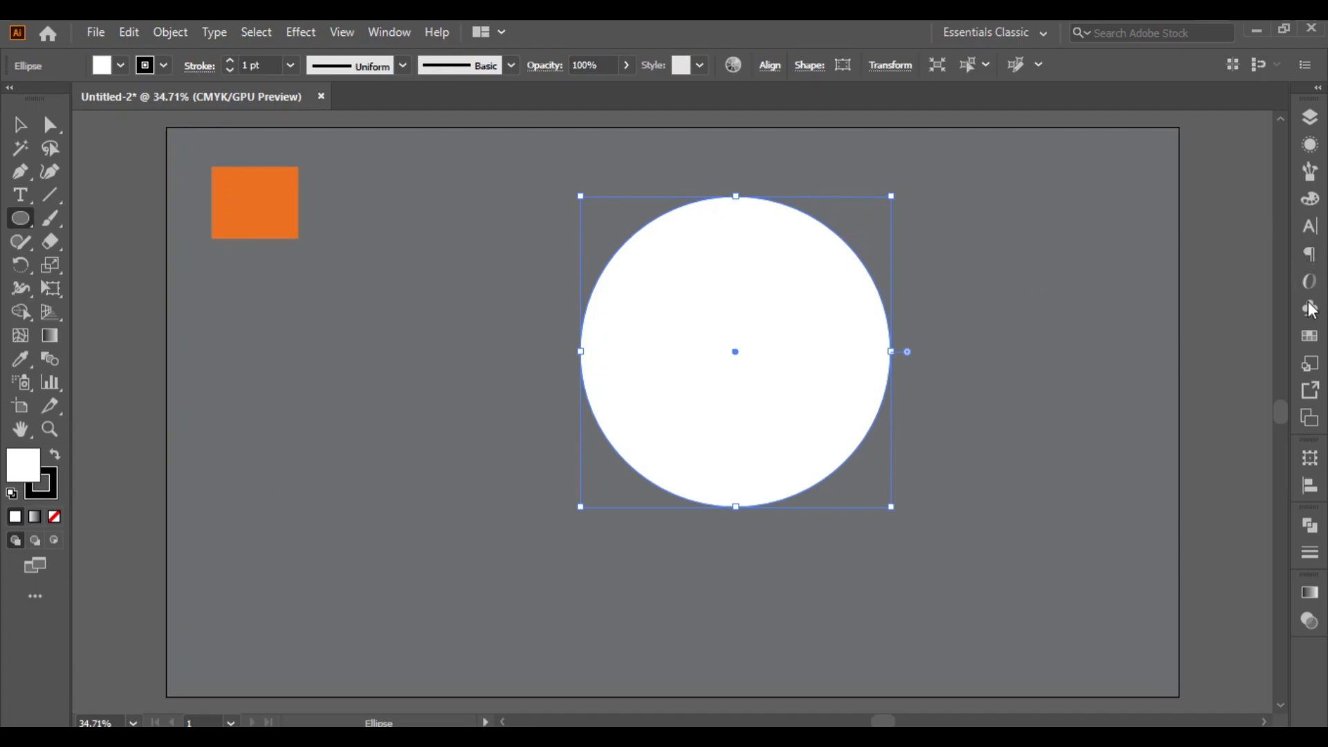
- Set the white circle's stroke to None in Swatches
{"action": "left_click", "coordinate": [1312, 336]}
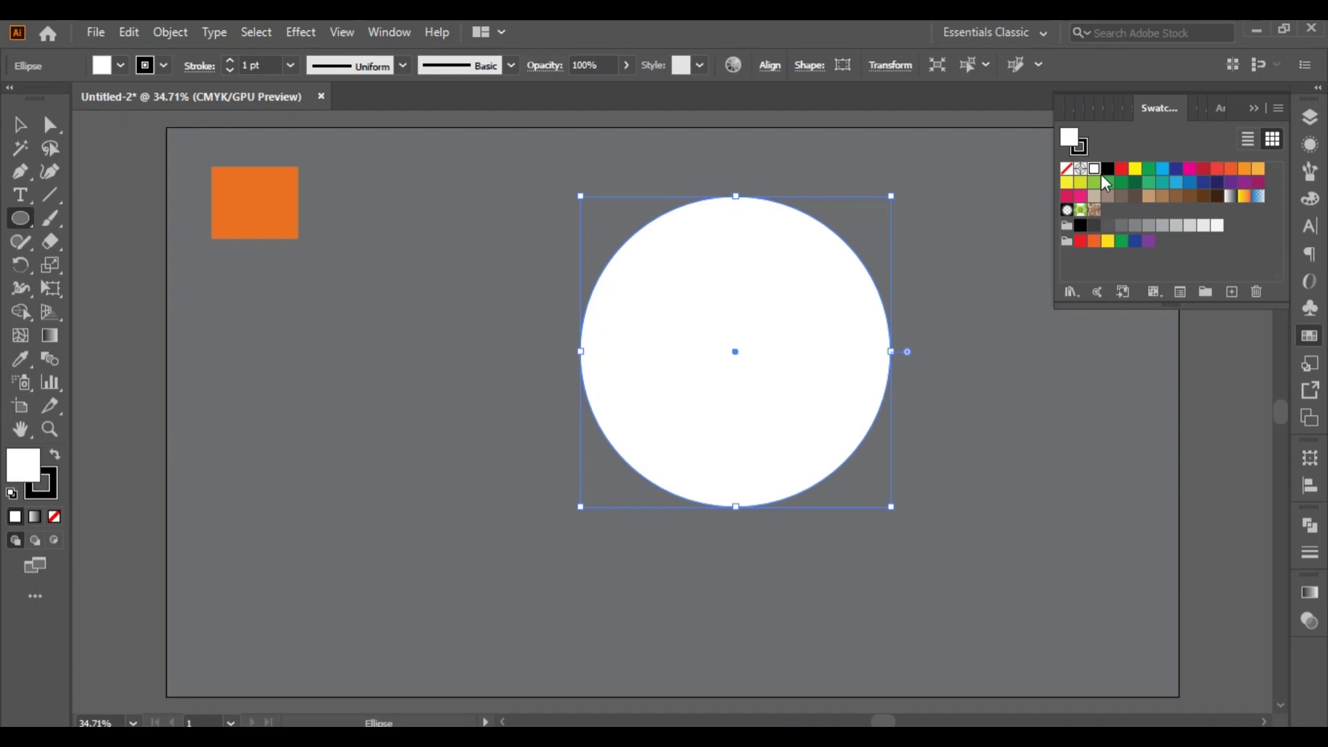
{"action": "left_click", "coordinate": [1079, 147]}
{"action": "left_click", "coordinate": [1067, 169]}
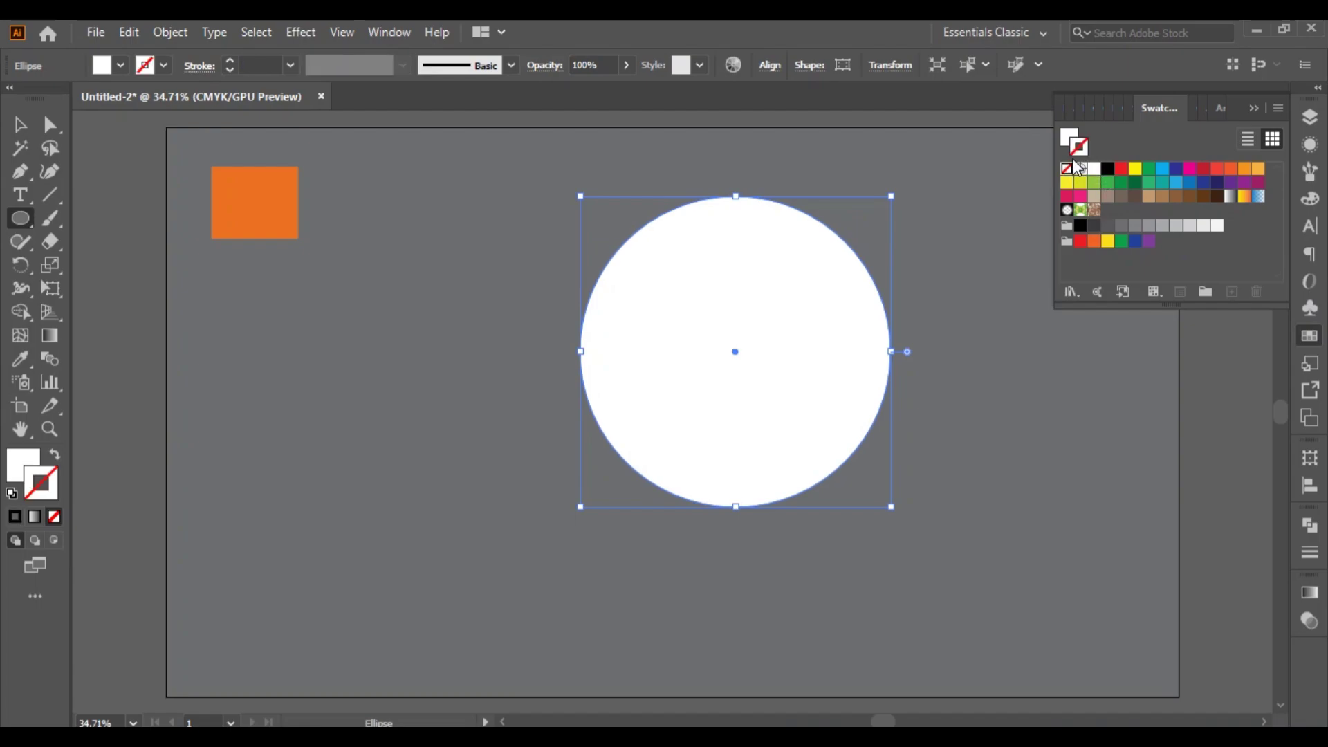
{"action": "left_click", "coordinate": [1073, 136]}
{"action": "left_click", "coordinate": [1253, 108]}
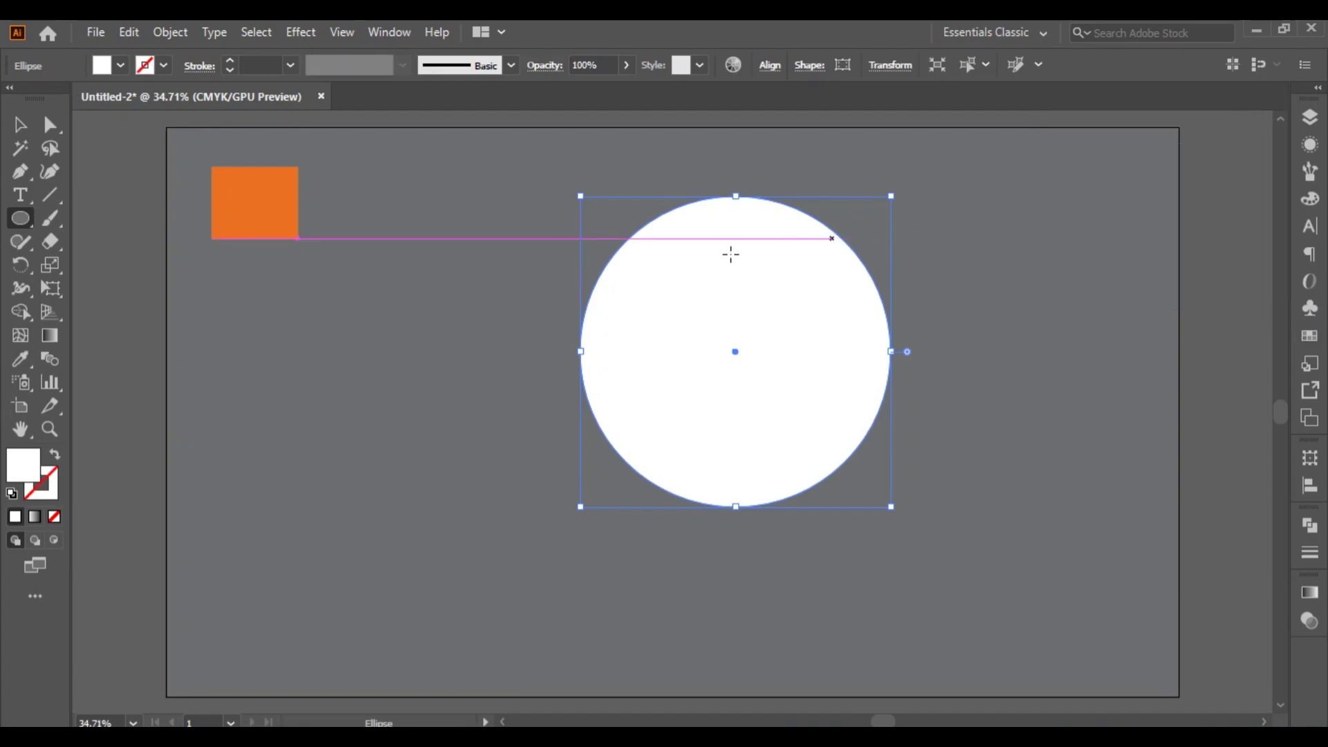
{"action": "left_click", "coordinate": [20, 125]}
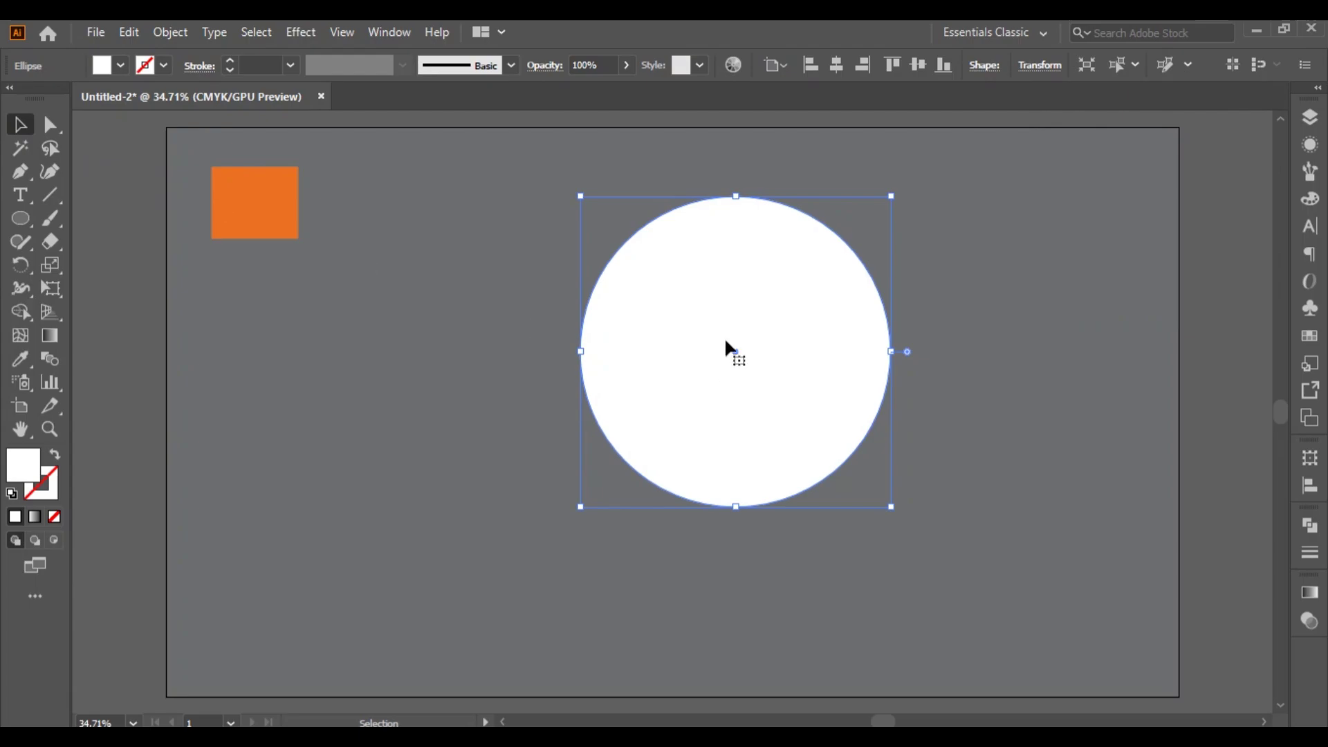
- Duplicate the circle to the lower left, and paste a slightly smaller copy inside the right circle
{"action": "left_click_drag", "start_coordinate": [717, 331], "coordinate": [324, 484]}
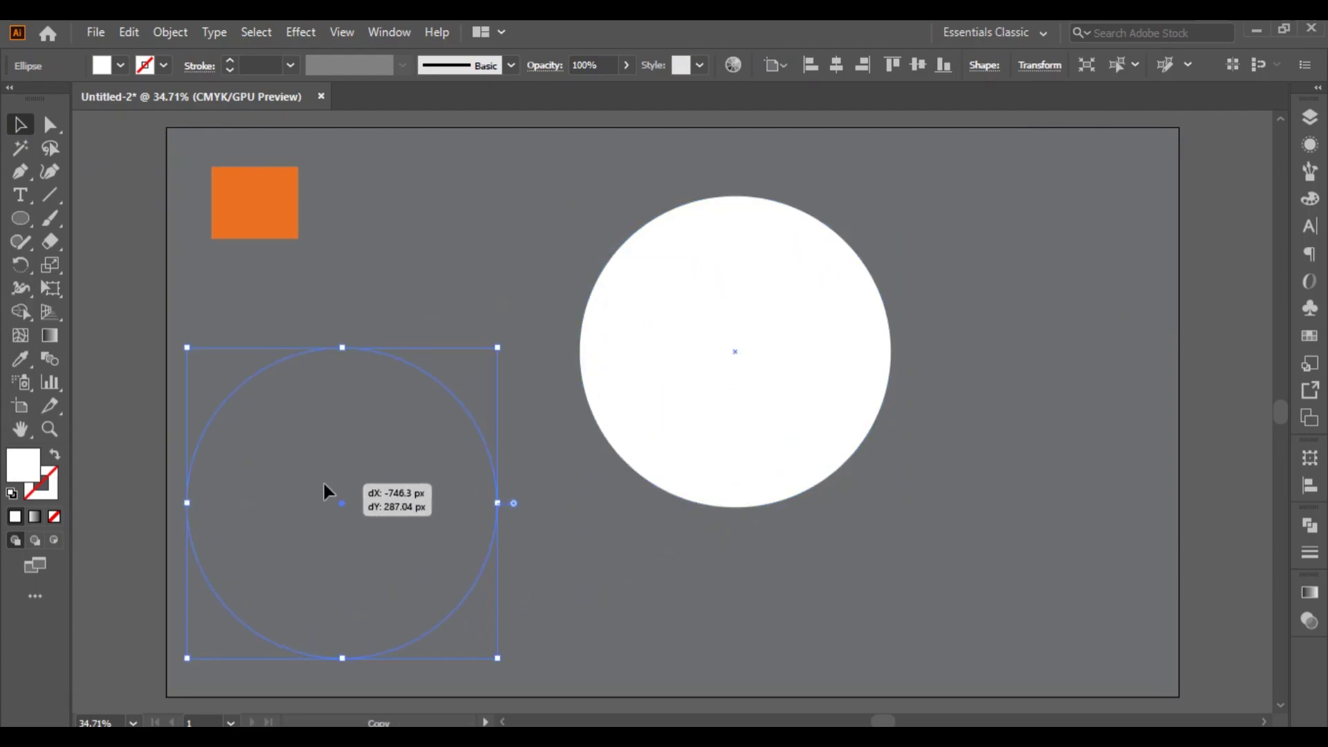
{"action": "left_click", "coordinate": [732, 284]}
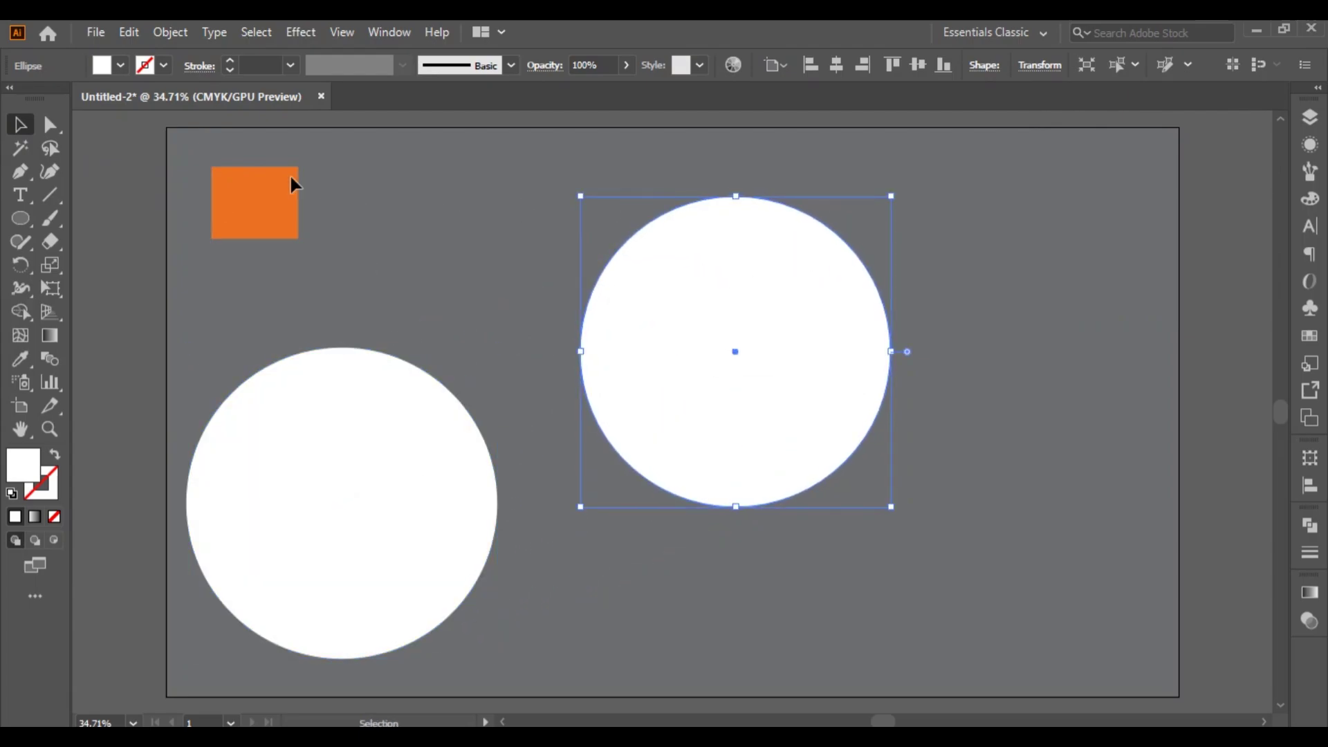
{"action": "left_click", "coordinate": [125, 32]}
{"action": "left_click", "coordinate": [164, 125]}
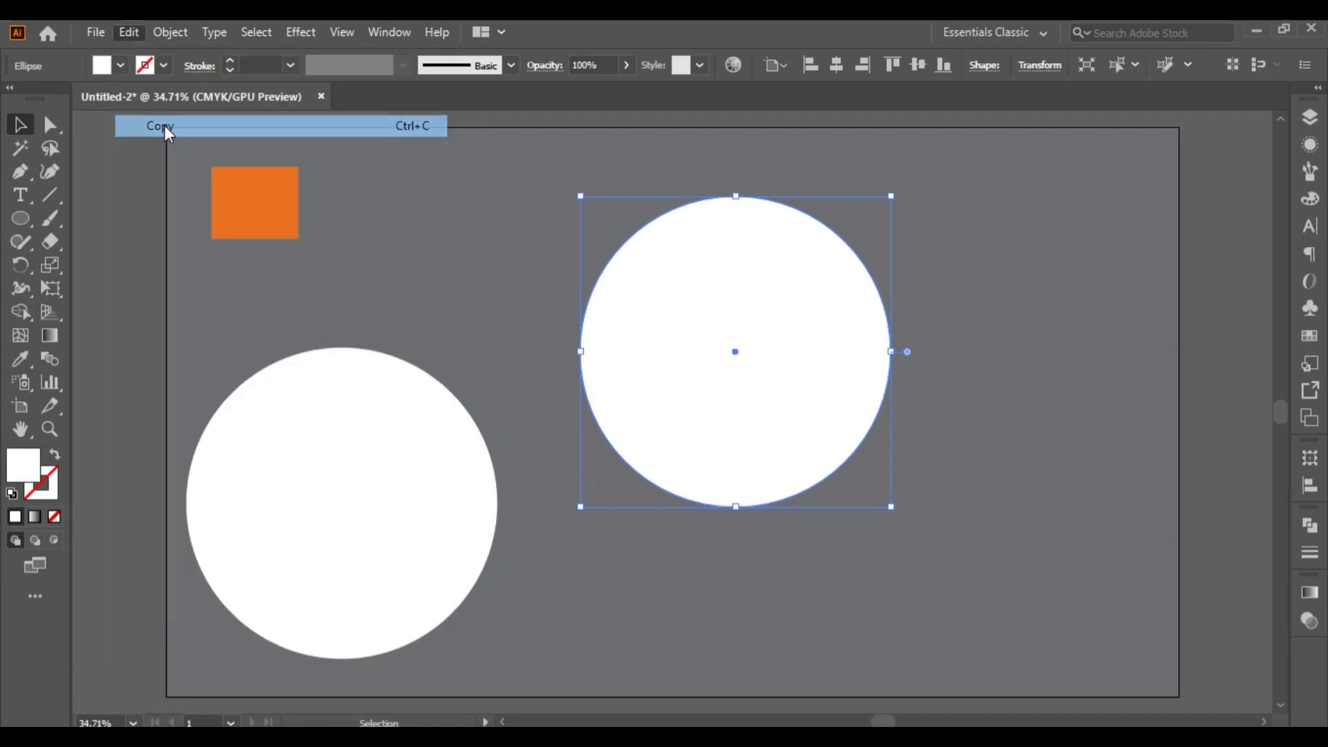
{"action": "left_click", "coordinate": [131, 33]}
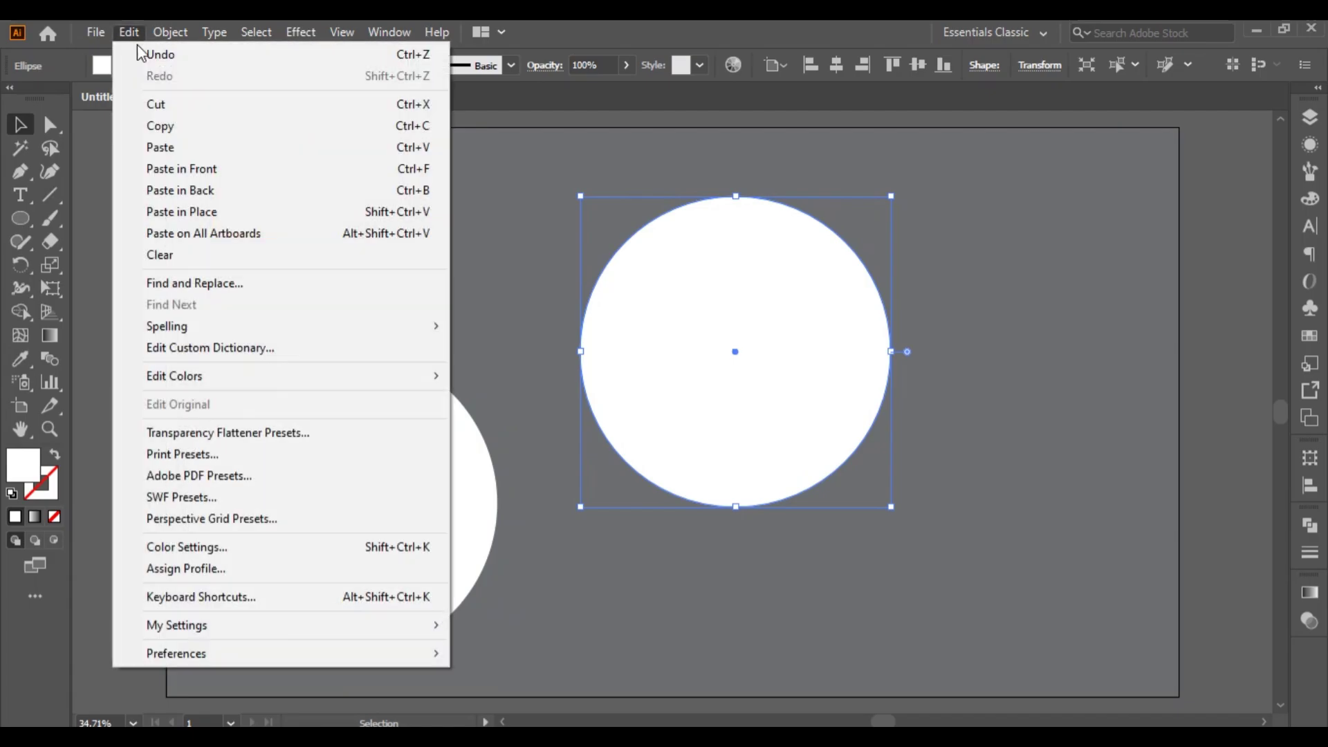
{"action": "left_click", "coordinate": [178, 173]}
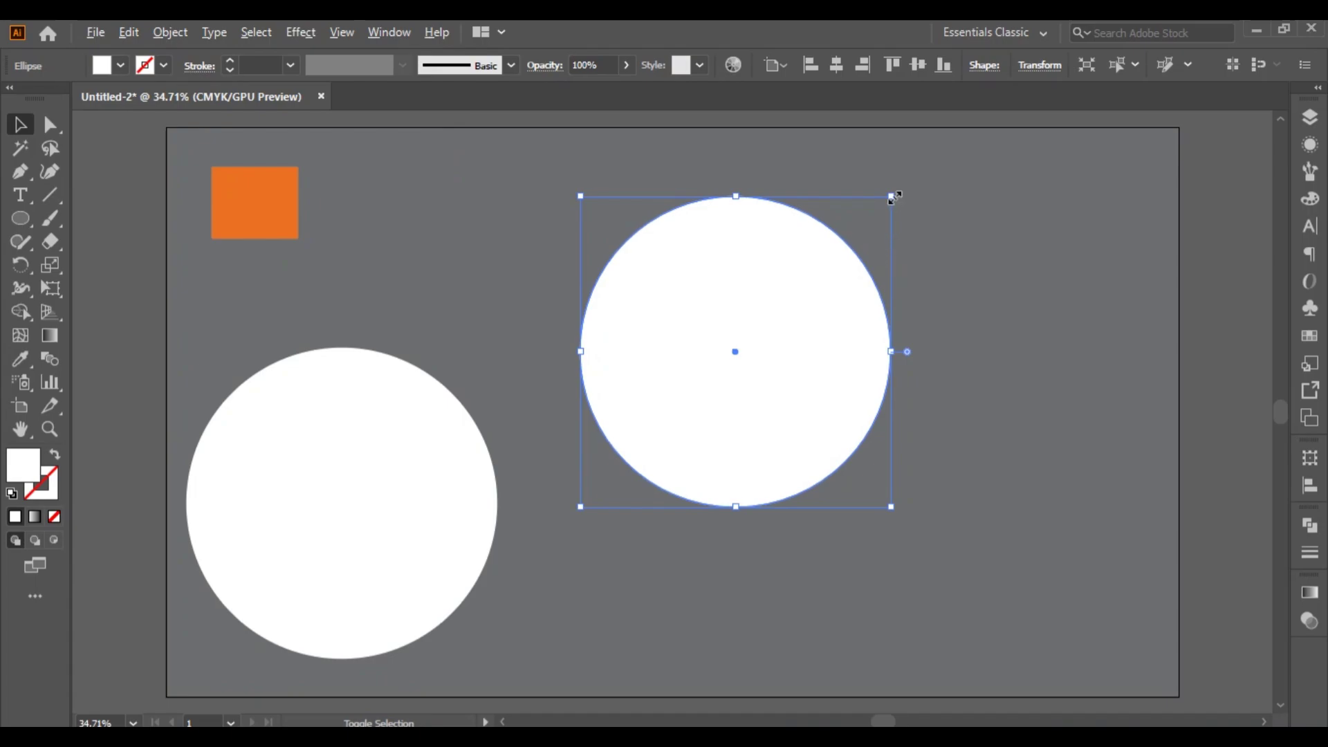
{"action": "left_click_drag", "start_coordinate": [893, 197], "coordinate": [881, 208]}
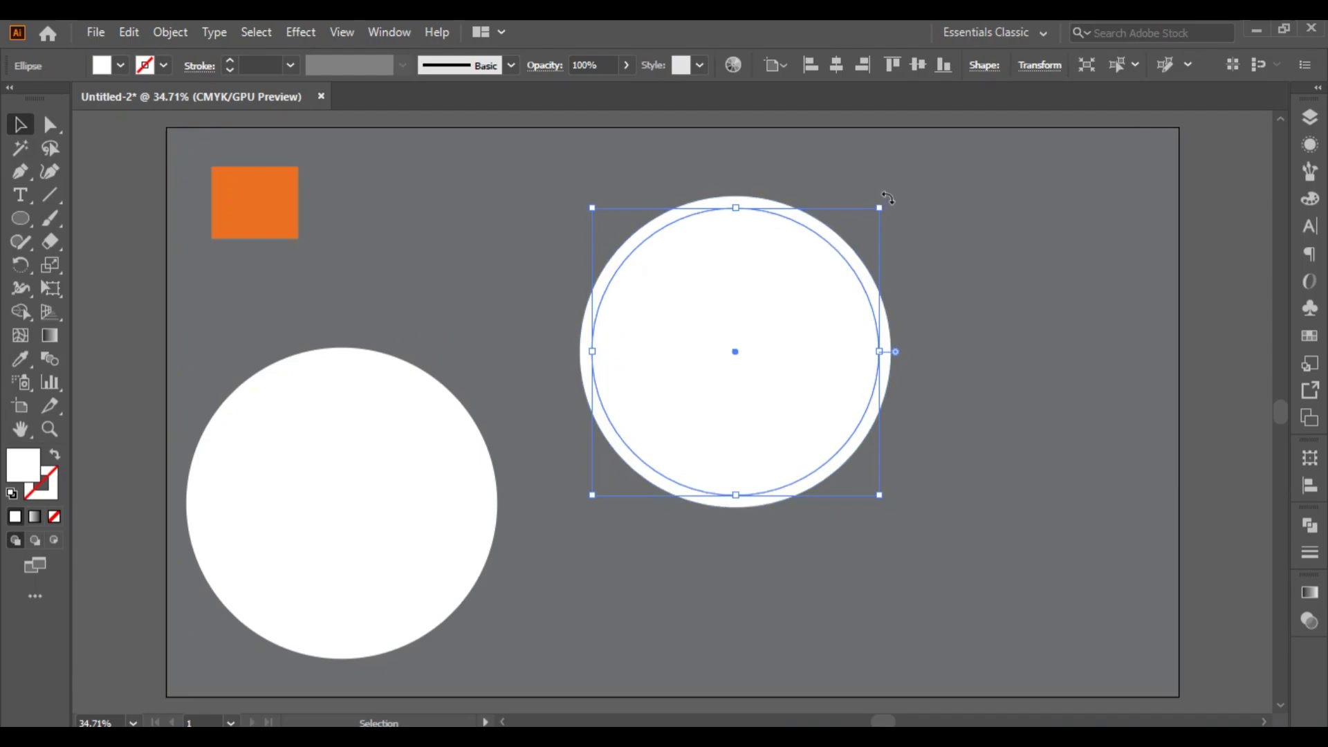
{"action": "left_click_drag", "start_coordinate": [879, 208], "coordinate": [879, 208]}
- Eyedropper the orange square's colour onto the inner circle, leaving a white rind
{"action": "left_click", "coordinate": [21, 358]}
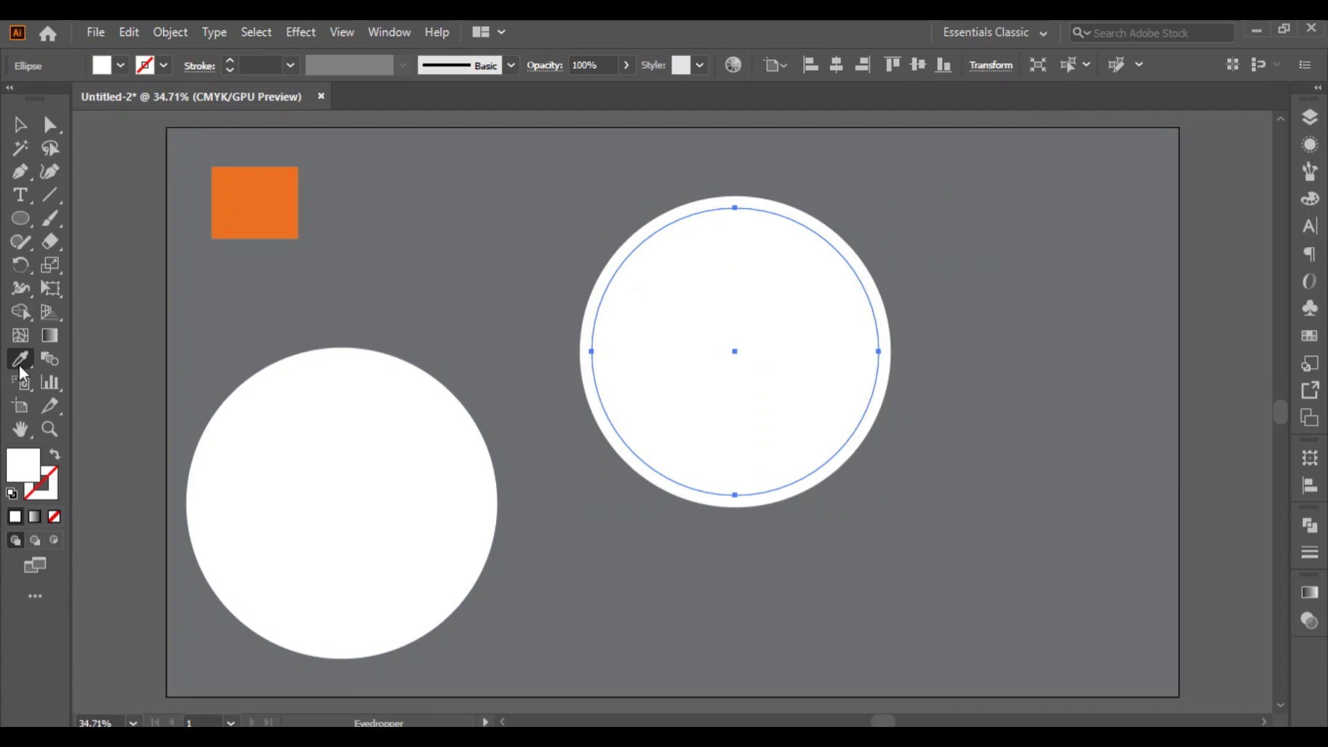
{"action": "left_click", "coordinate": [253, 190]}
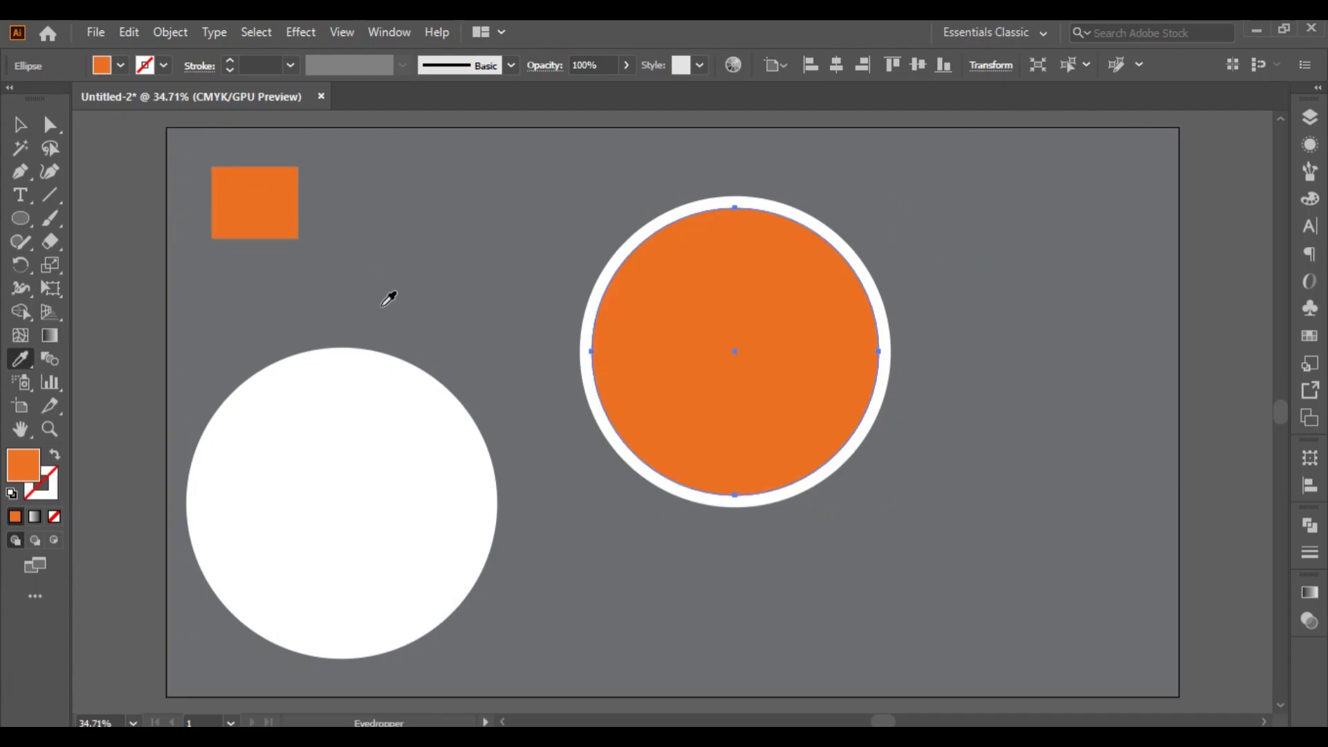
{"action": "left_click", "coordinate": [51, 195]}
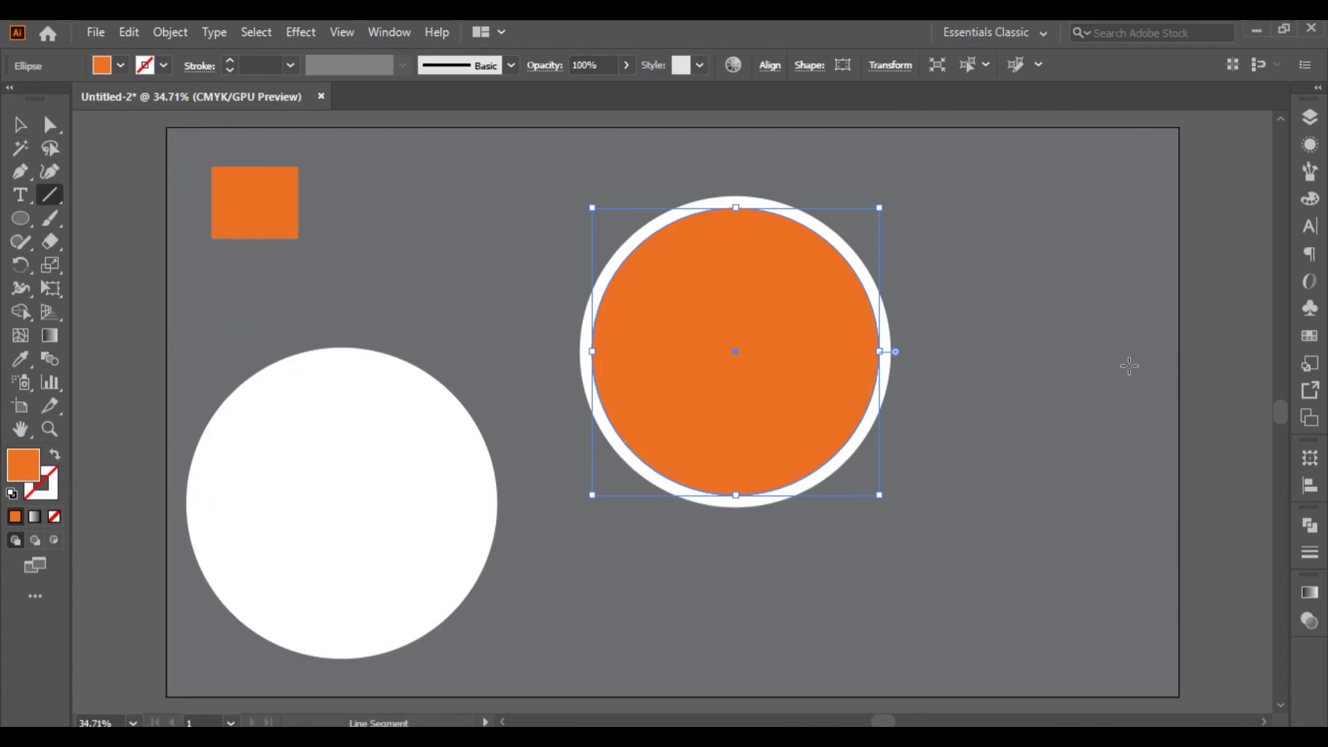
{"action": "left_click", "coordinate": [12, 493]}
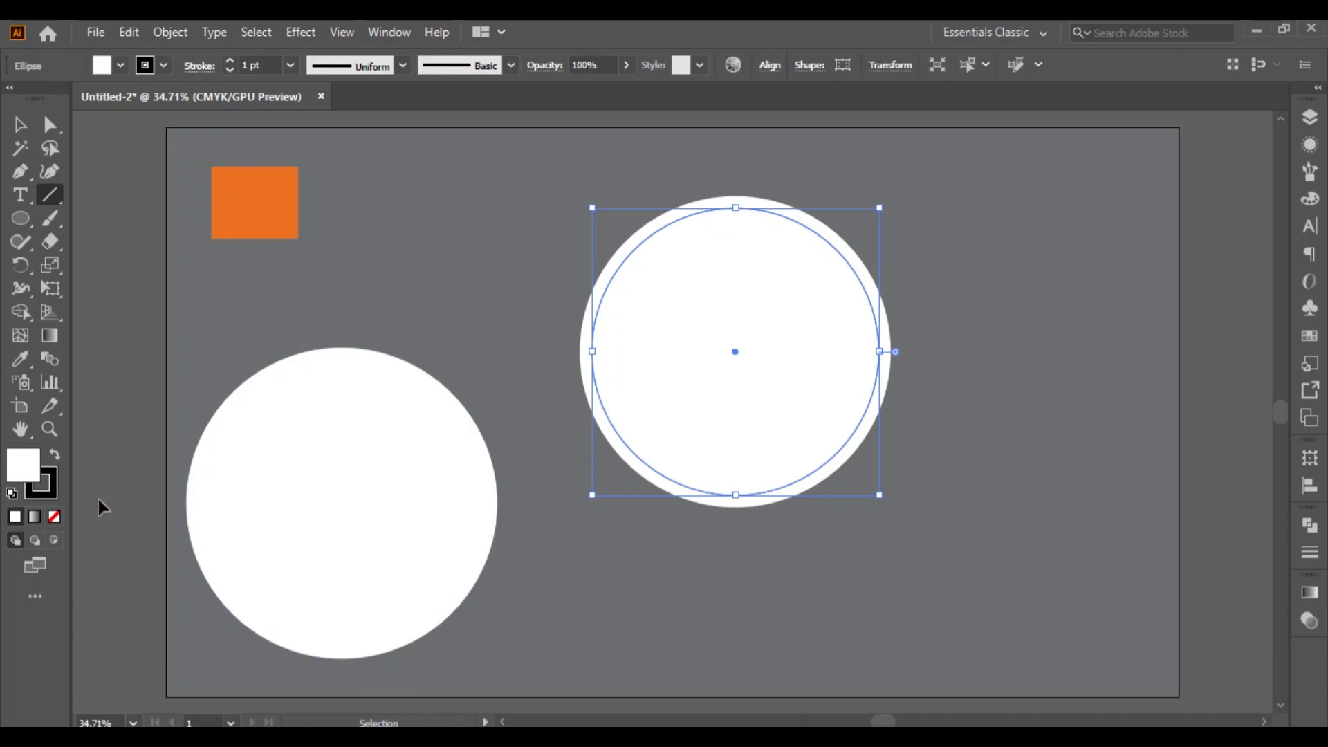
{"action": "key", "text": "ctrl+z"}
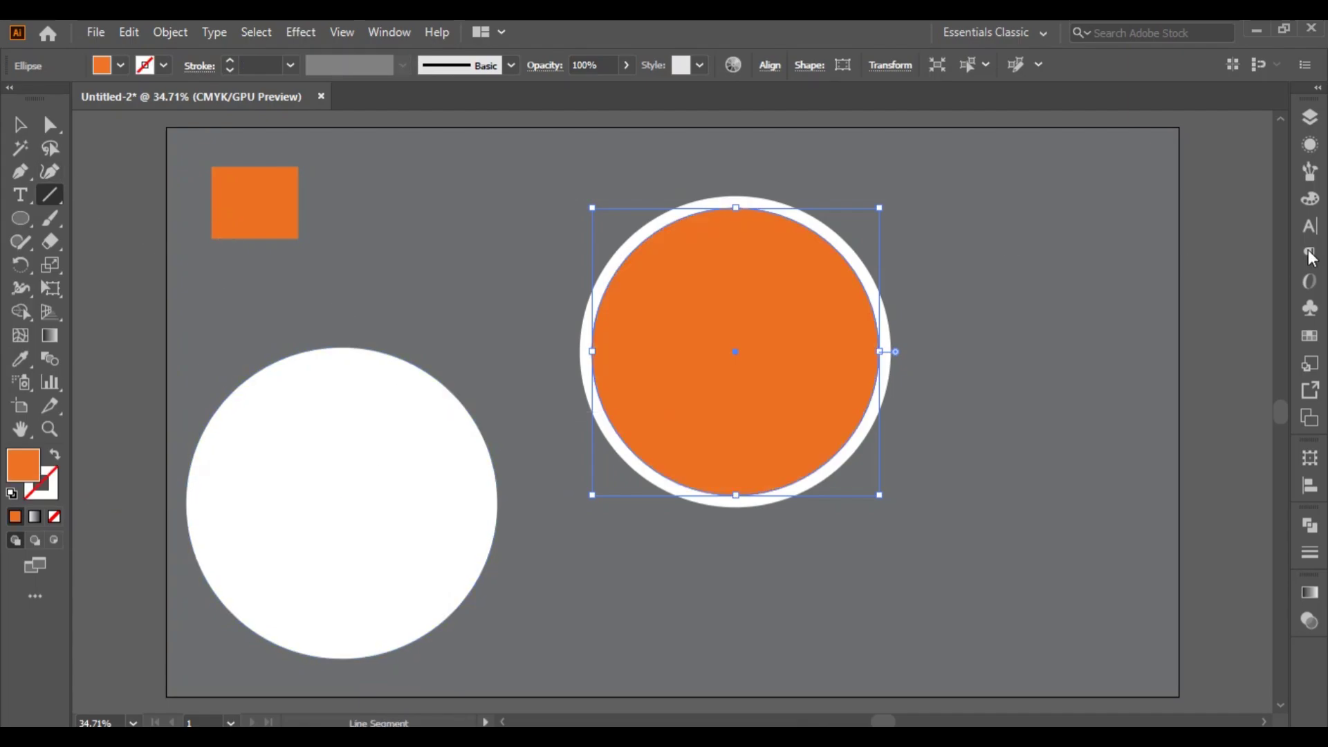
{"action": "left_click", "coordinate": [1310, 341]}
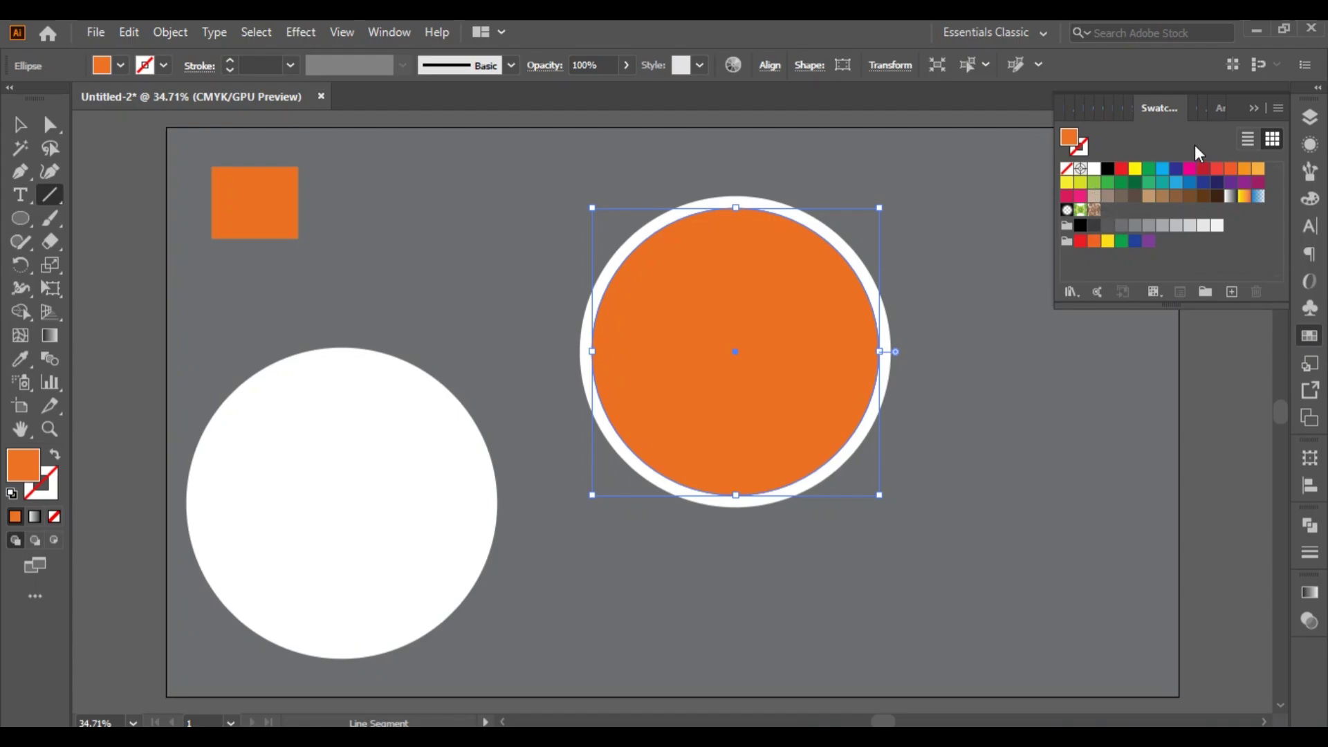
{"action": "left_click", "coordinate": [1252, 110]}
{"action": "key", "text": "v"}
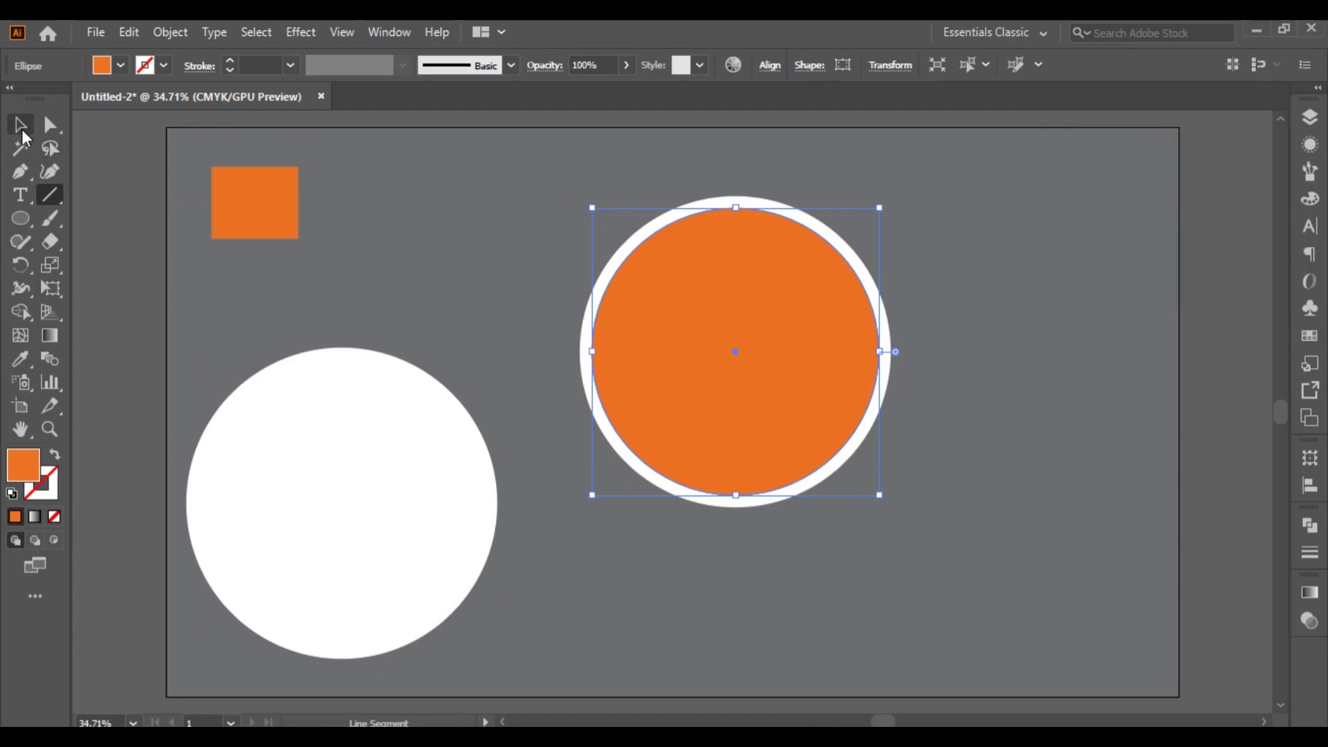
{"action": "left_click", "coordinate": [405, 299]}
{"action": "key", "text": "backslash"}
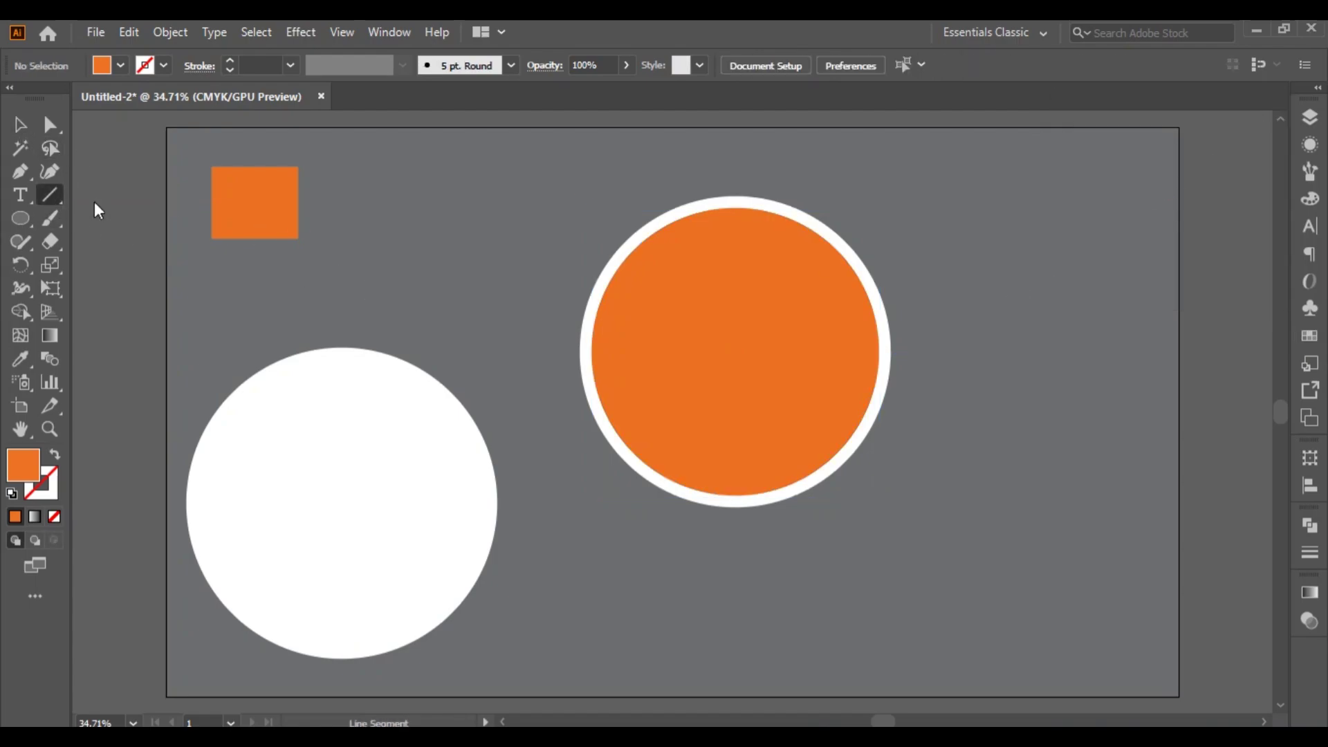
- With no fill and a white stroke, draw a line from the disc centre to its top edge
{"action": "left_click", "coordinate": [1309, 337]}
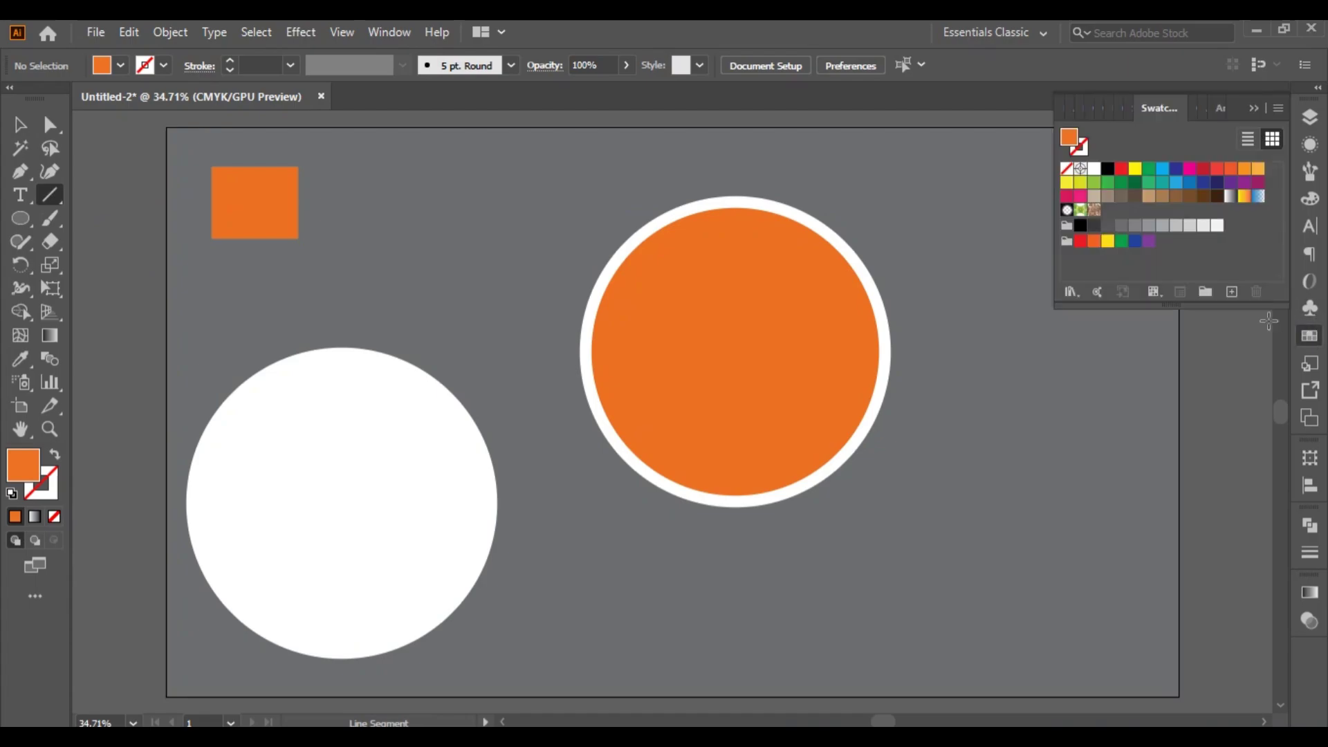
{"action": "left_click", "coordinate": [1094, 168]}
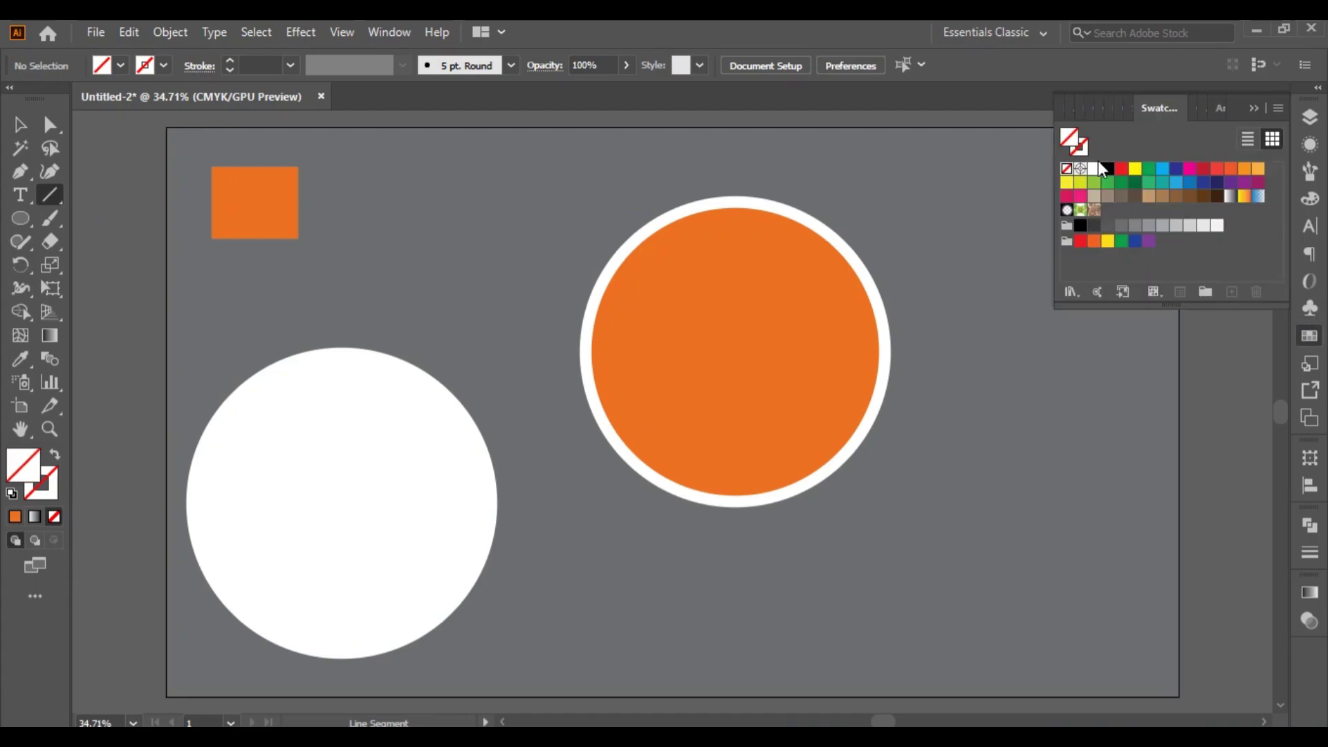
{"action": "left_click", "coordinate": [1066, 168]}
{"action": "left_click", "coordinate": [1095, 170]}
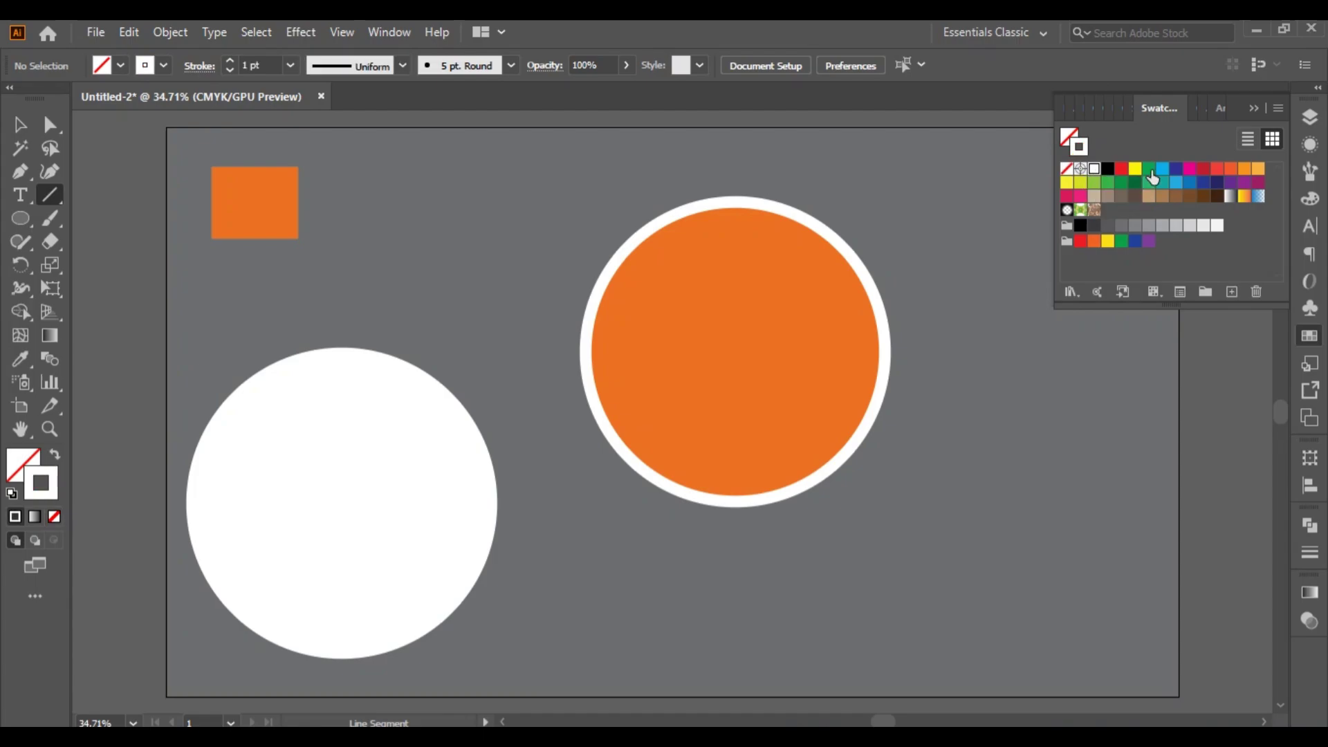
{"action": "left_click", "coordinate": [1253, 106]}
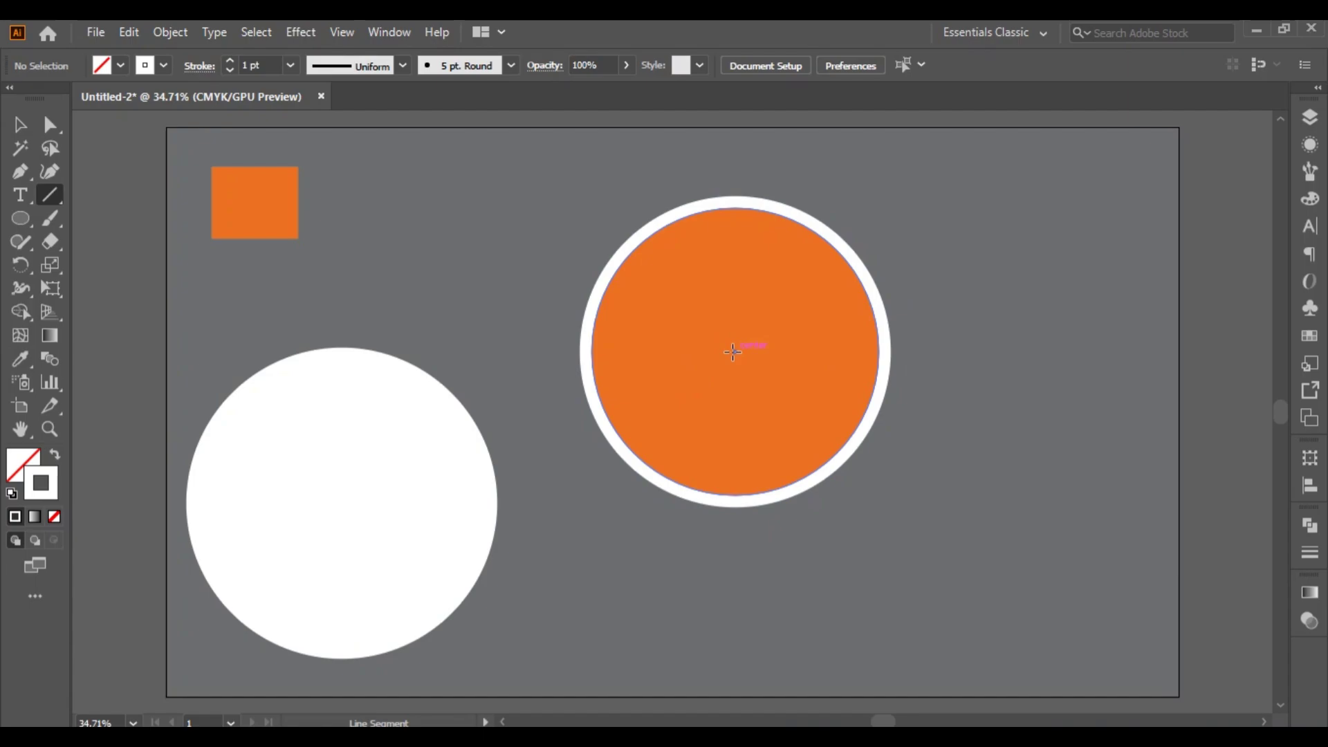
{"action": "left_click_drag", "start_coordinate": [732, 351], "coordinate": [736, 207]}
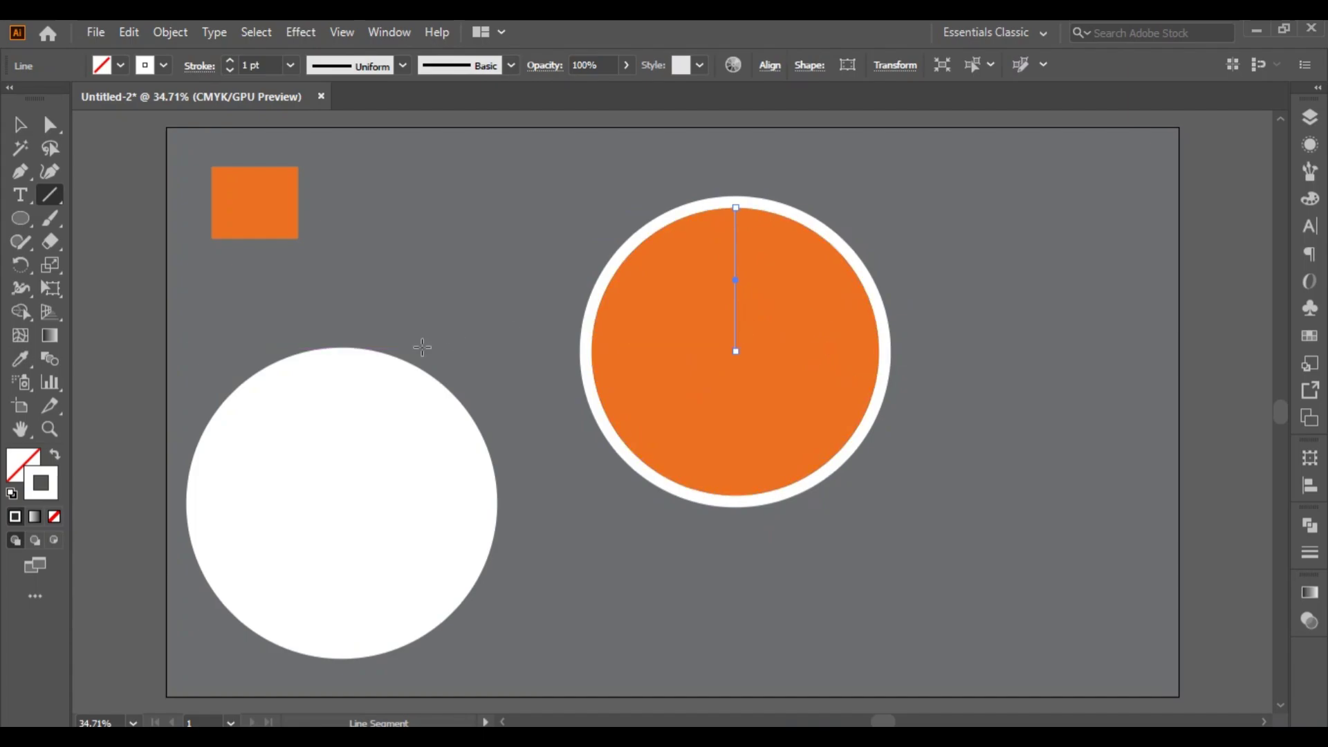
{"action": "left_click", "coordinate": [20, 265]}
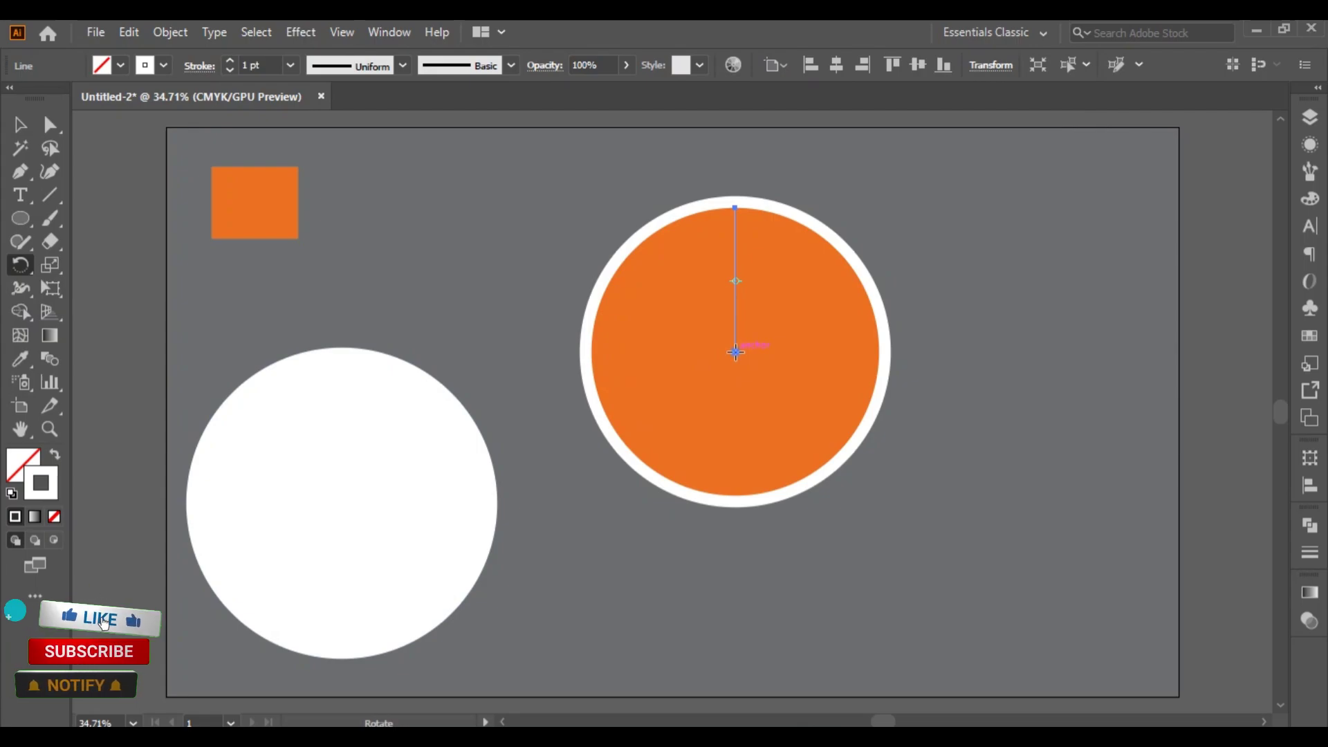
- Rotate copies of the line by 360/8 around the disc centre, repeating with Ctrl+D
{"action": "left_click", "coordinate": [735, 351], "text": "alt"}
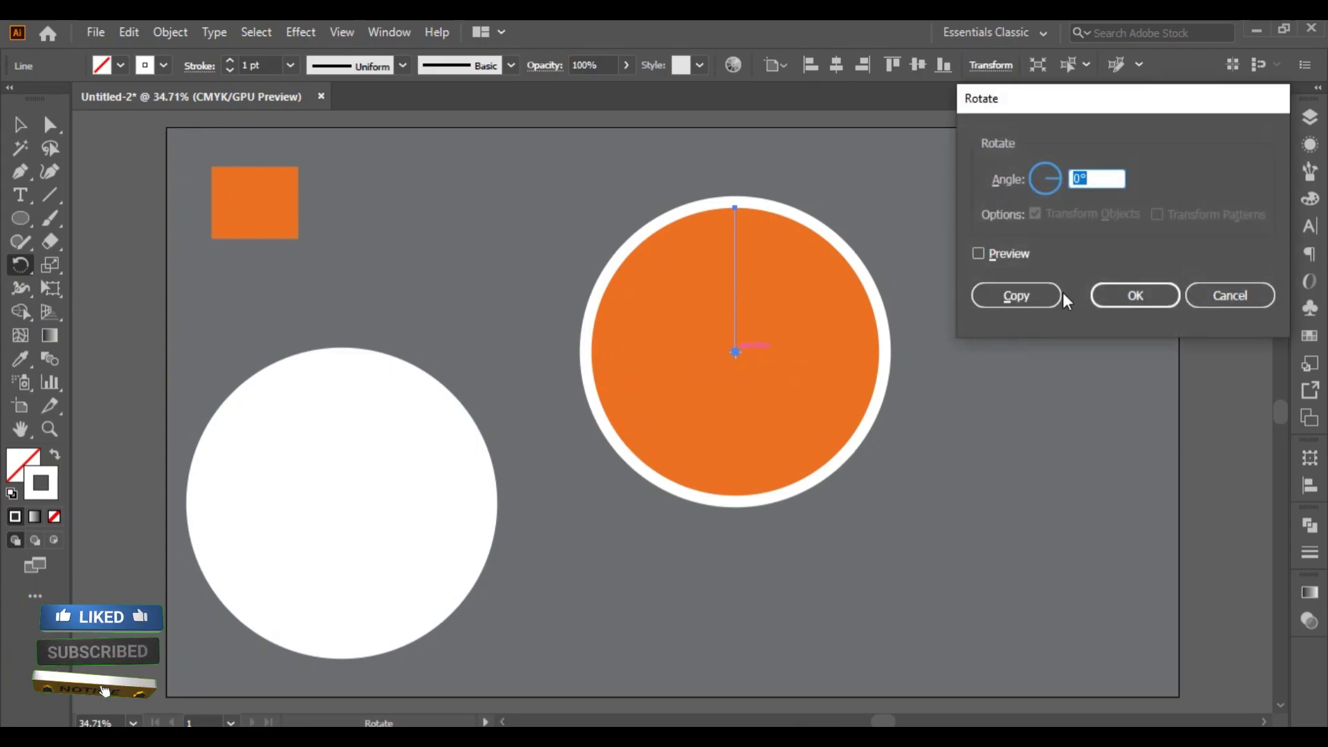
{"action": "type", "text": "36"}
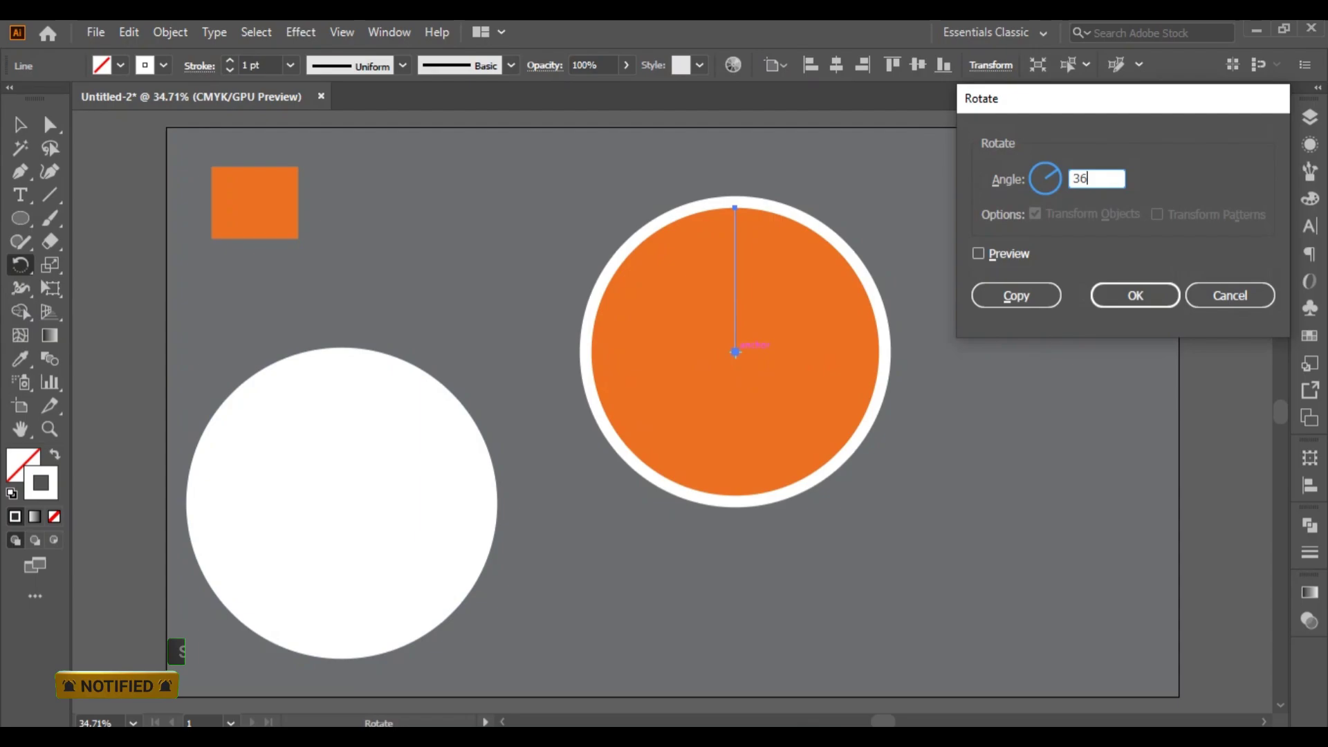
{"action": "type", "text": "0"}
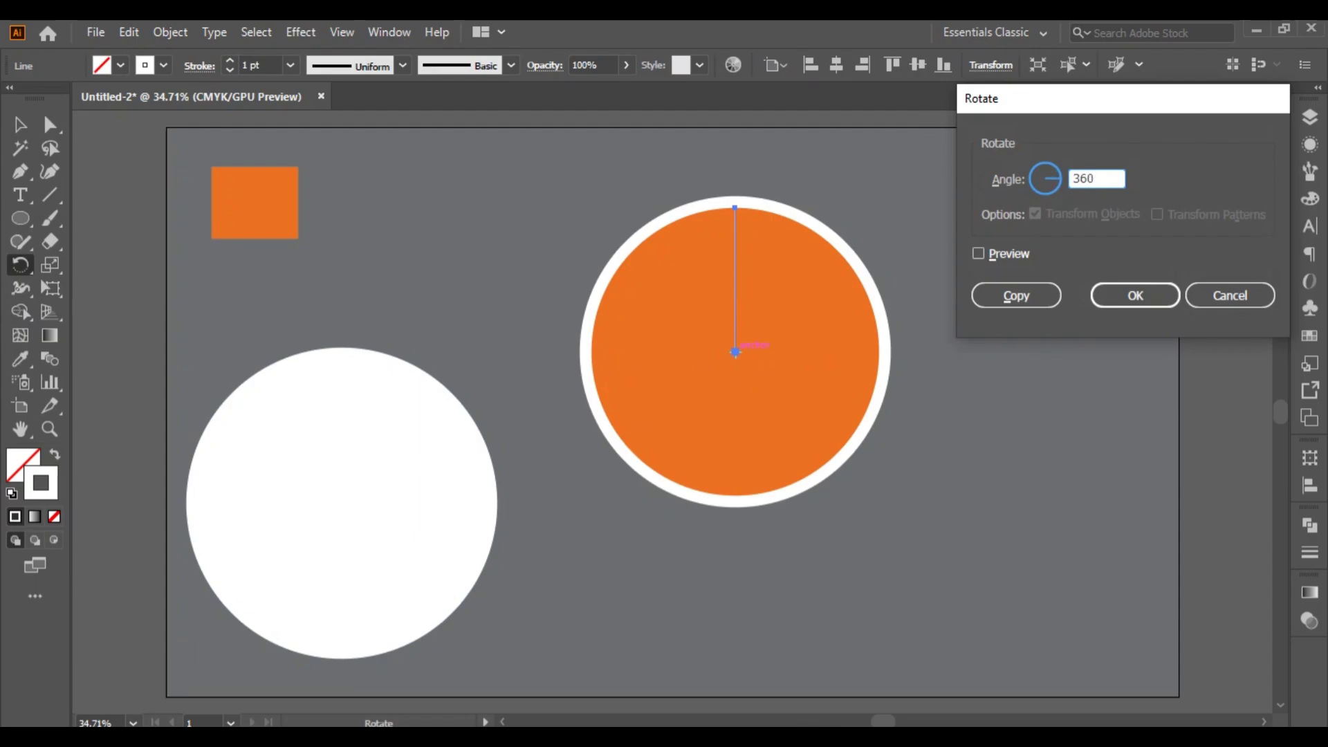
{"action": "type", "text": "/8"}
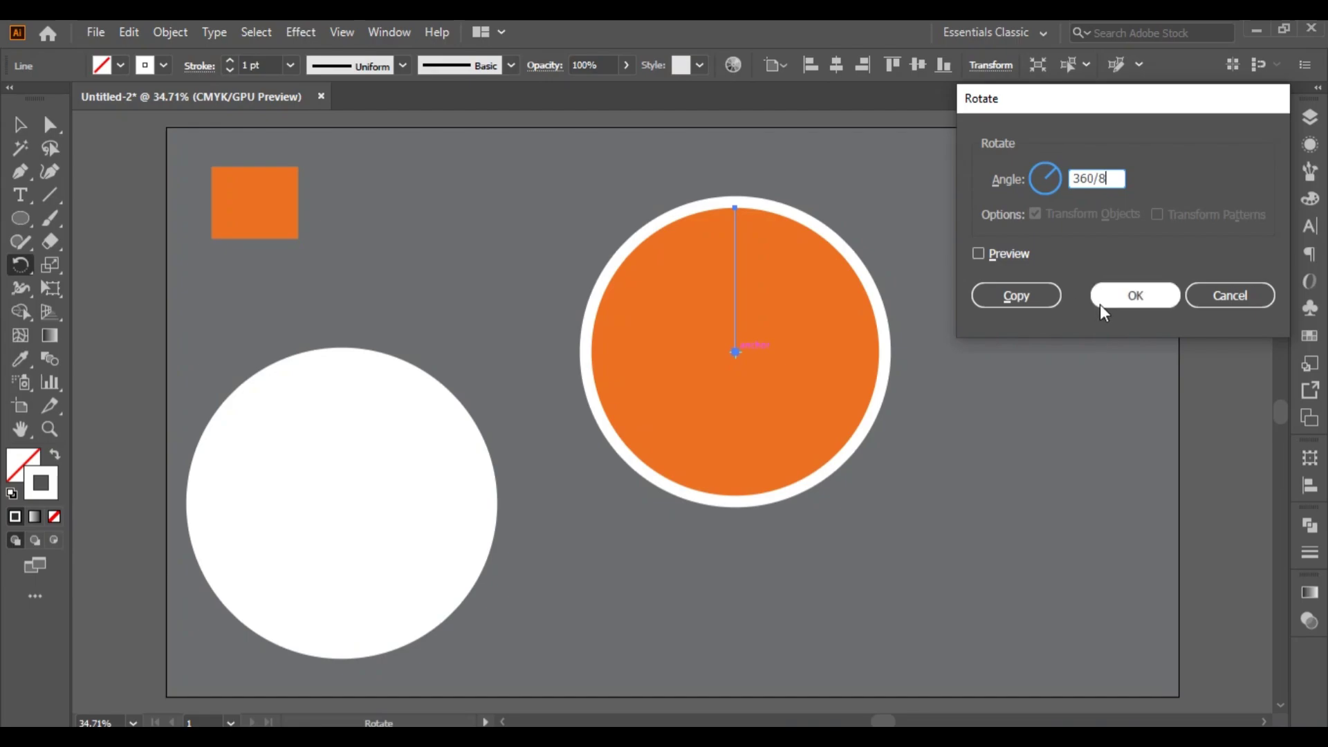
{"action": "left_click", "coordinate": [1025, 305]}
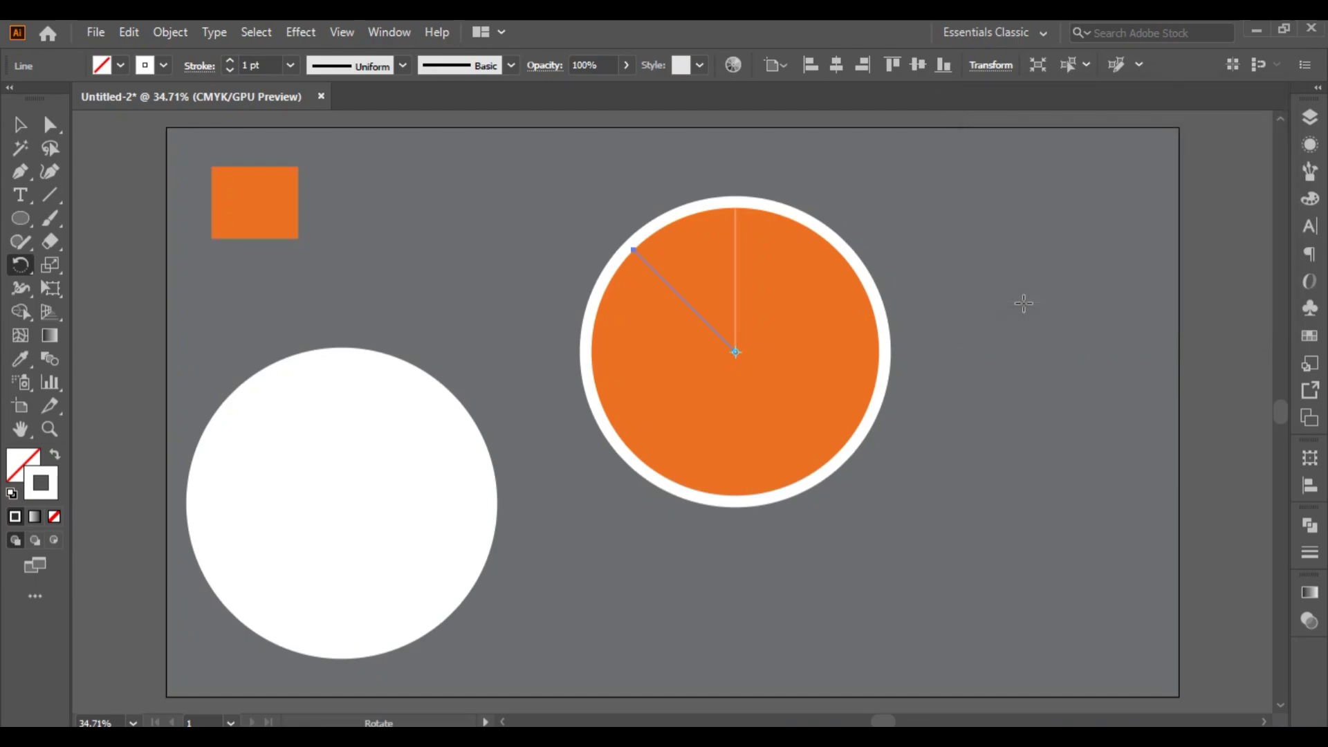
{"action": "key", "text": "ctrl+d"}
{"action": "key", "text": "ctrl+d"}
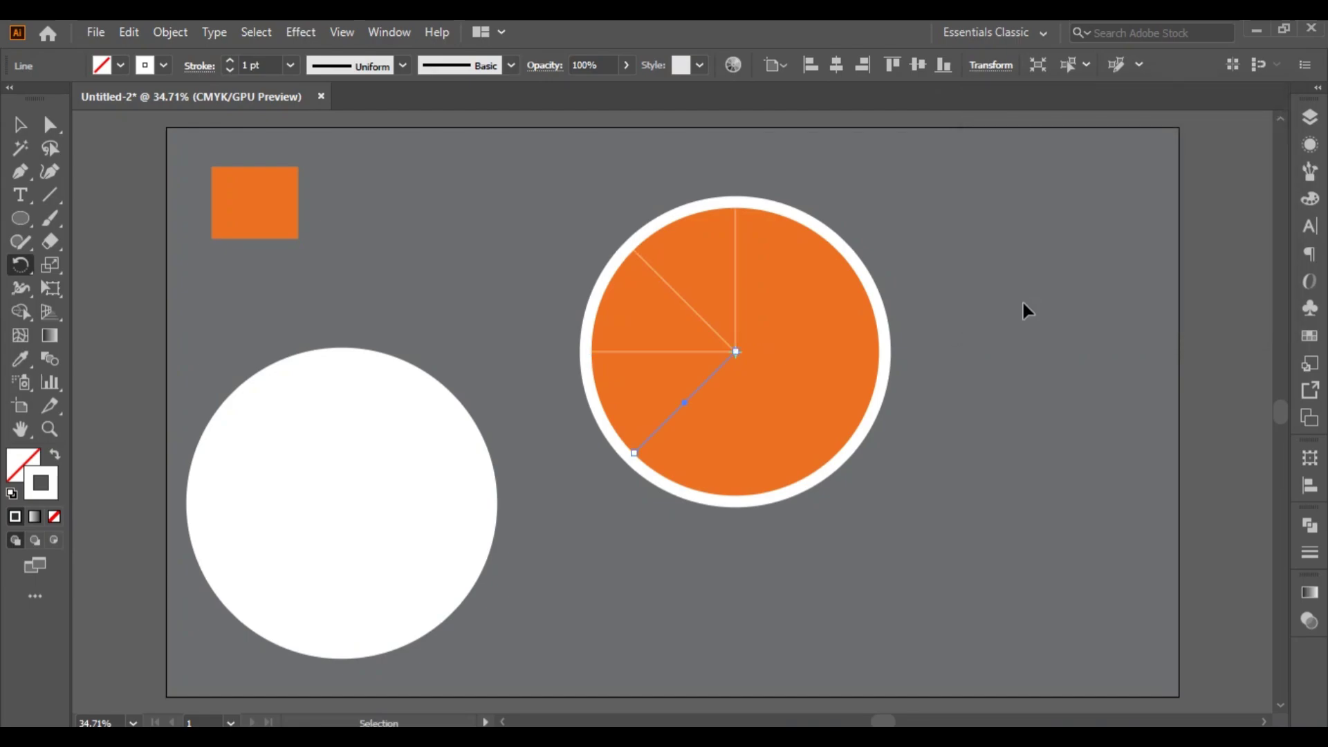
{"action": "key", "text": "ctrl+d"}
{"action": "key", "text": "ctrl+d"}
{"action": "key", "text": "ctrl+d"}
{"action": "key", "text": "ctrl+d"}
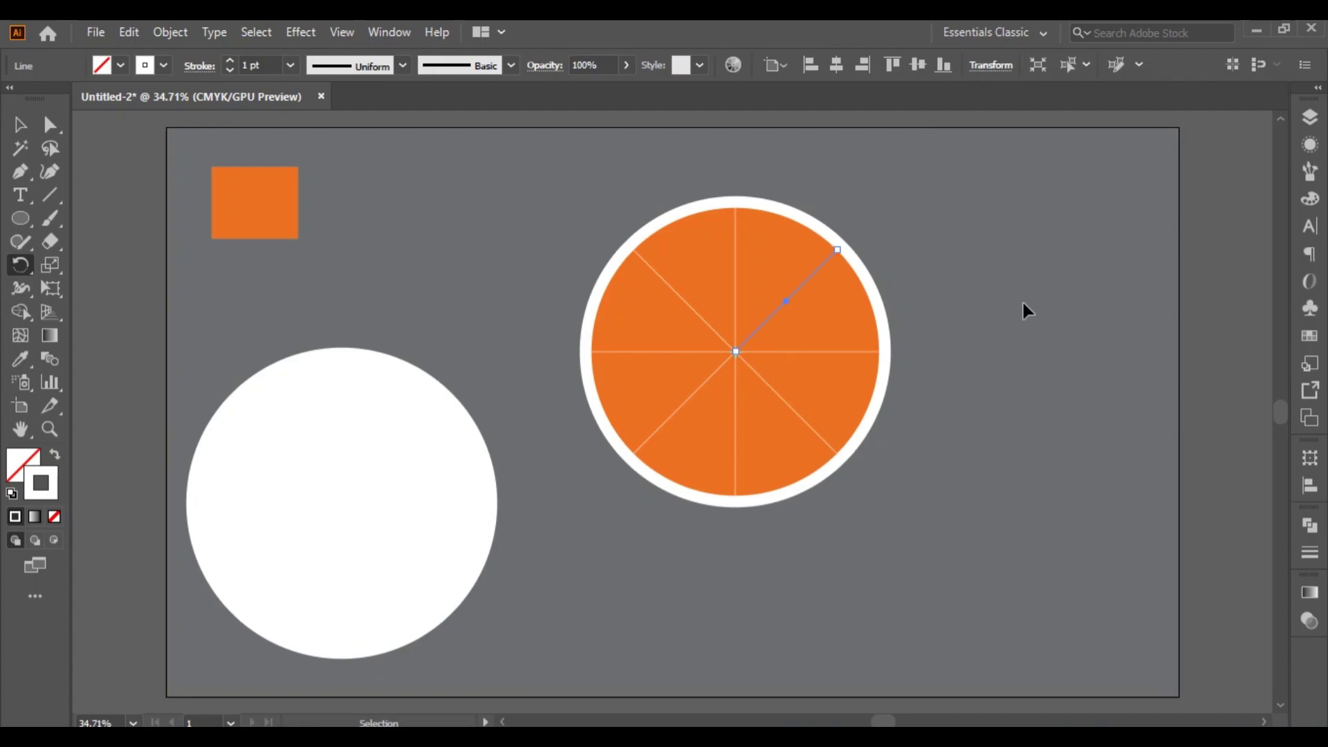
- Select all eight white spoke lines around the disc, leaving the orange disc out
{"action": "key", "text": "r"}
{"action": "left_click", "coordinate": [18, 128]}
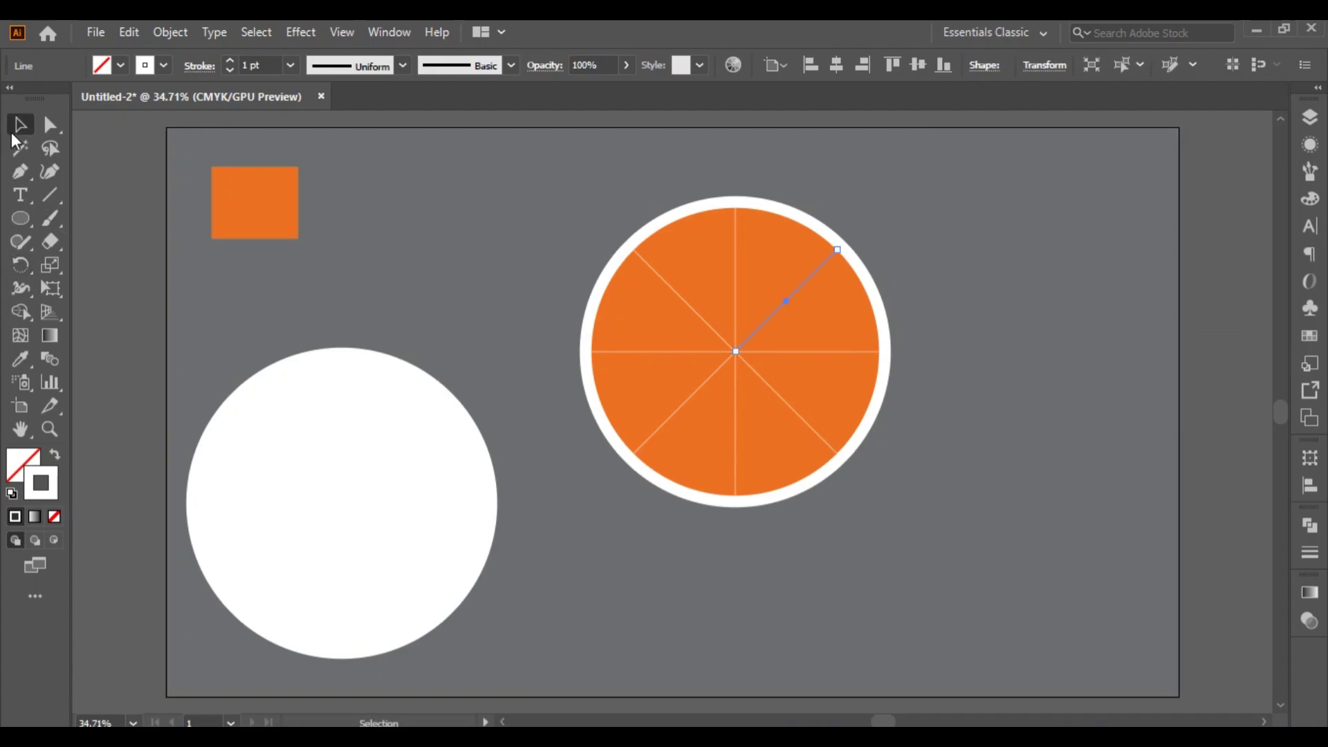
{"action": "left_click", "coordinate": [460, 299]}
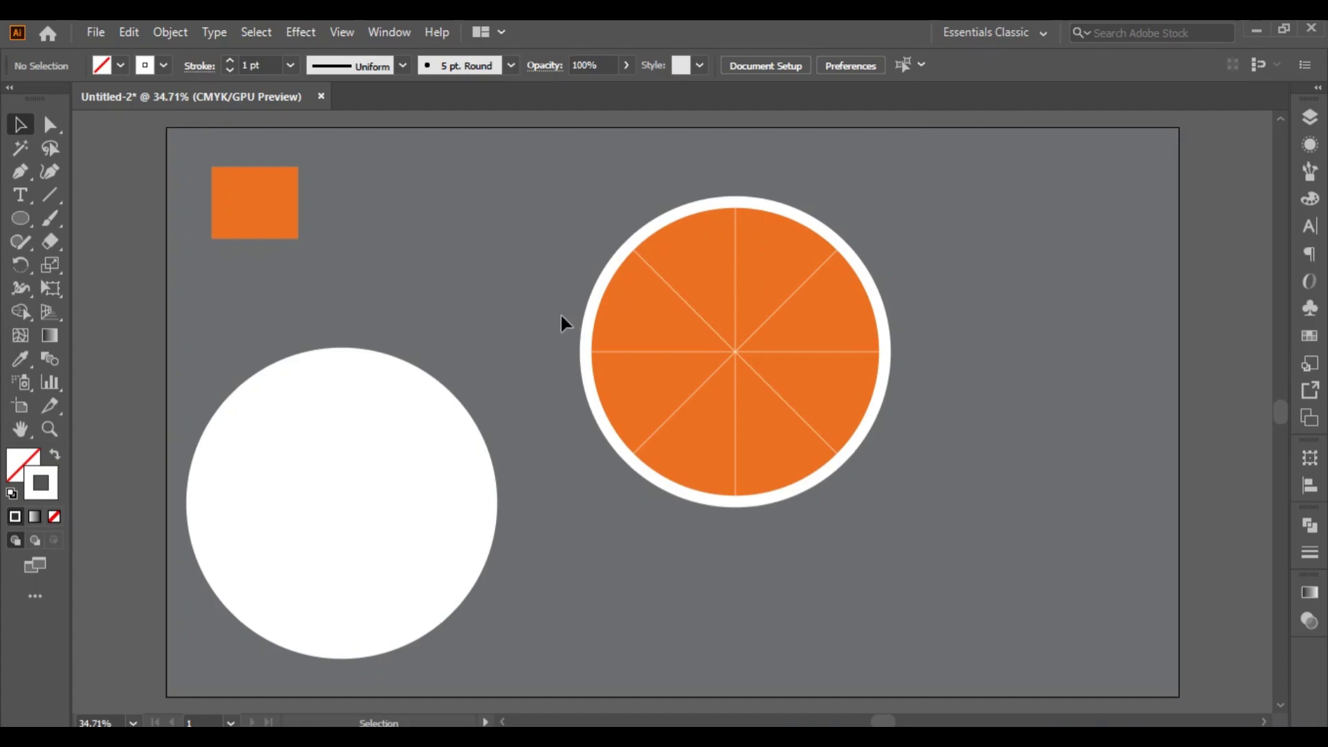
{"action": "left_click", "coordinate": [691, 305]}
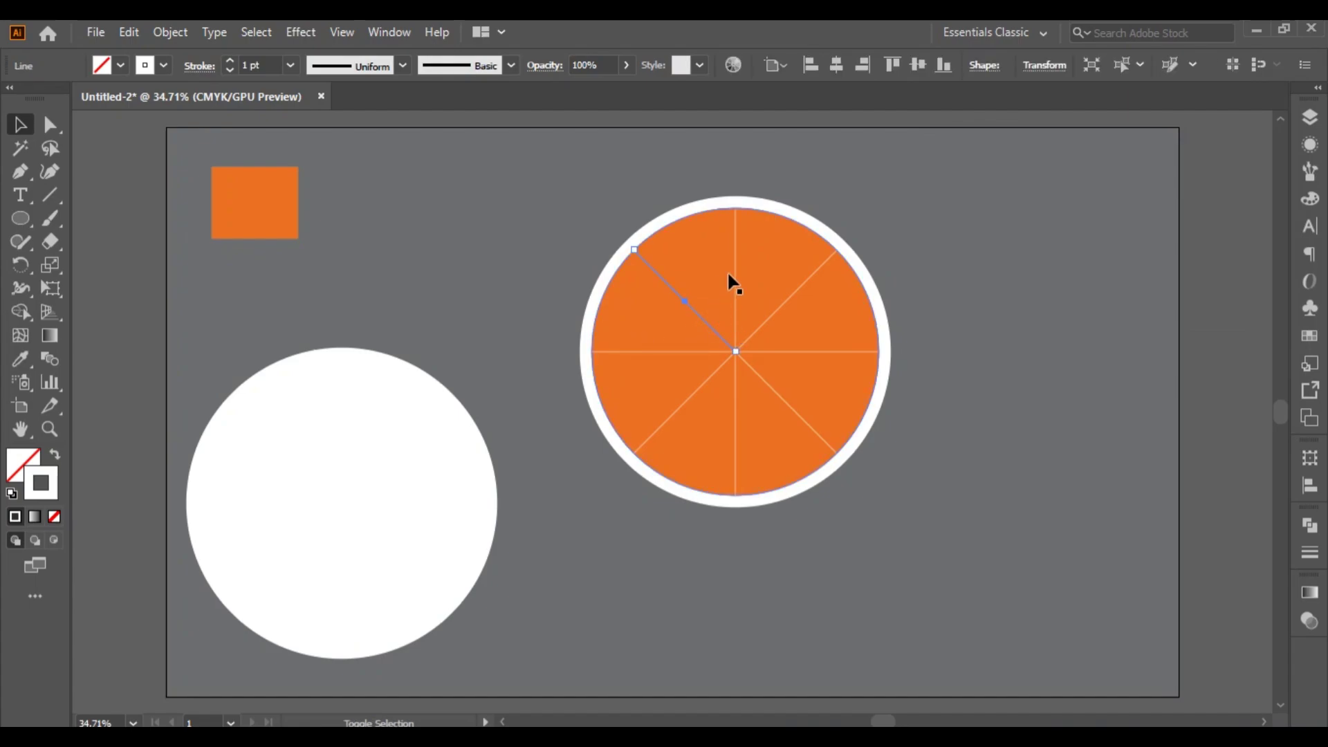
{"action": "left_click", "coordinate": [779, 300], "text": "shift"}
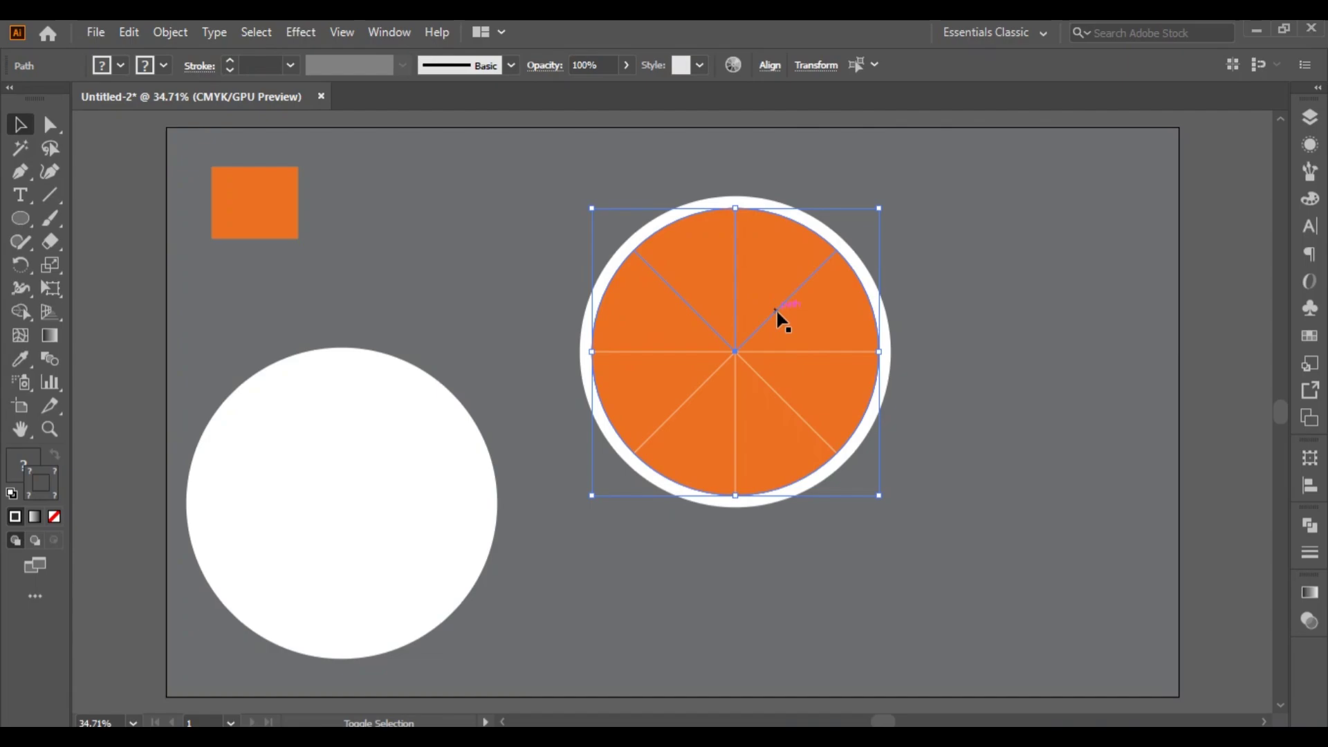
{"action": "left_click", "coordinate": [977, 330]}
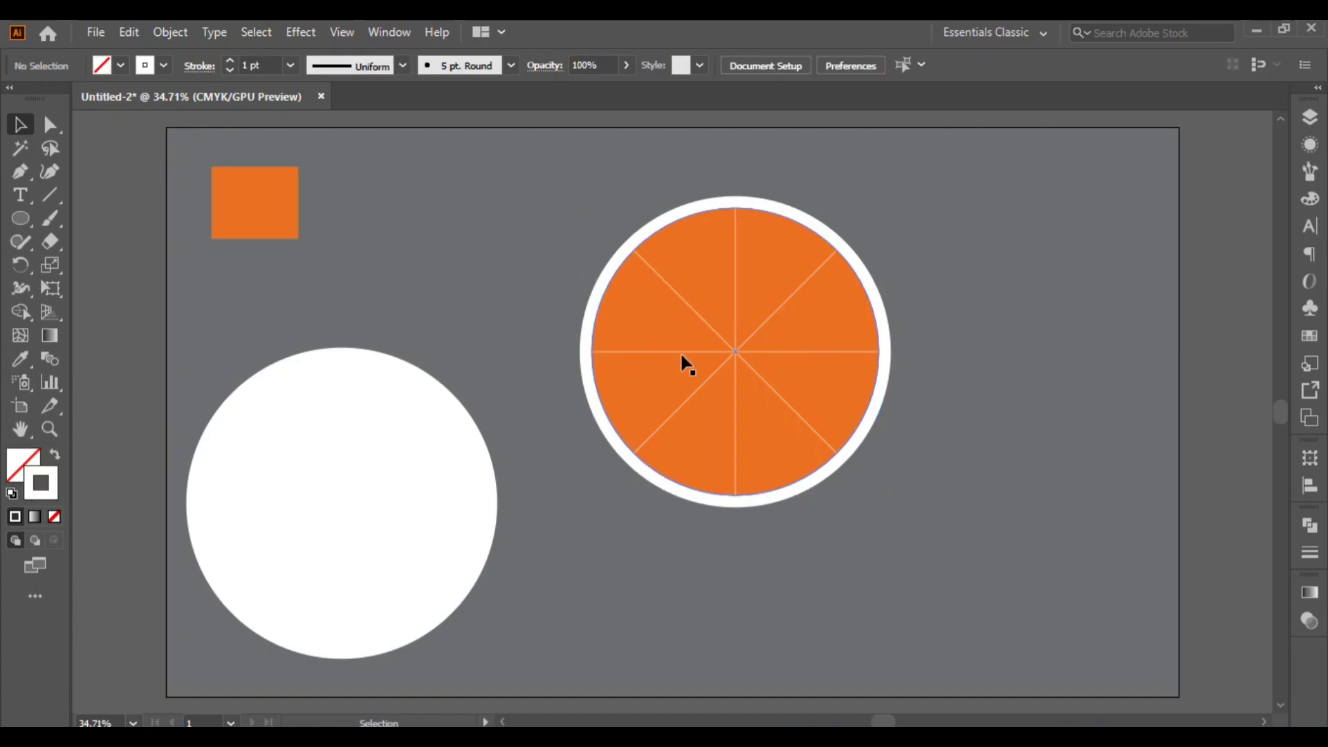
{"action": "left_click", "coordinate": [696, 312]}
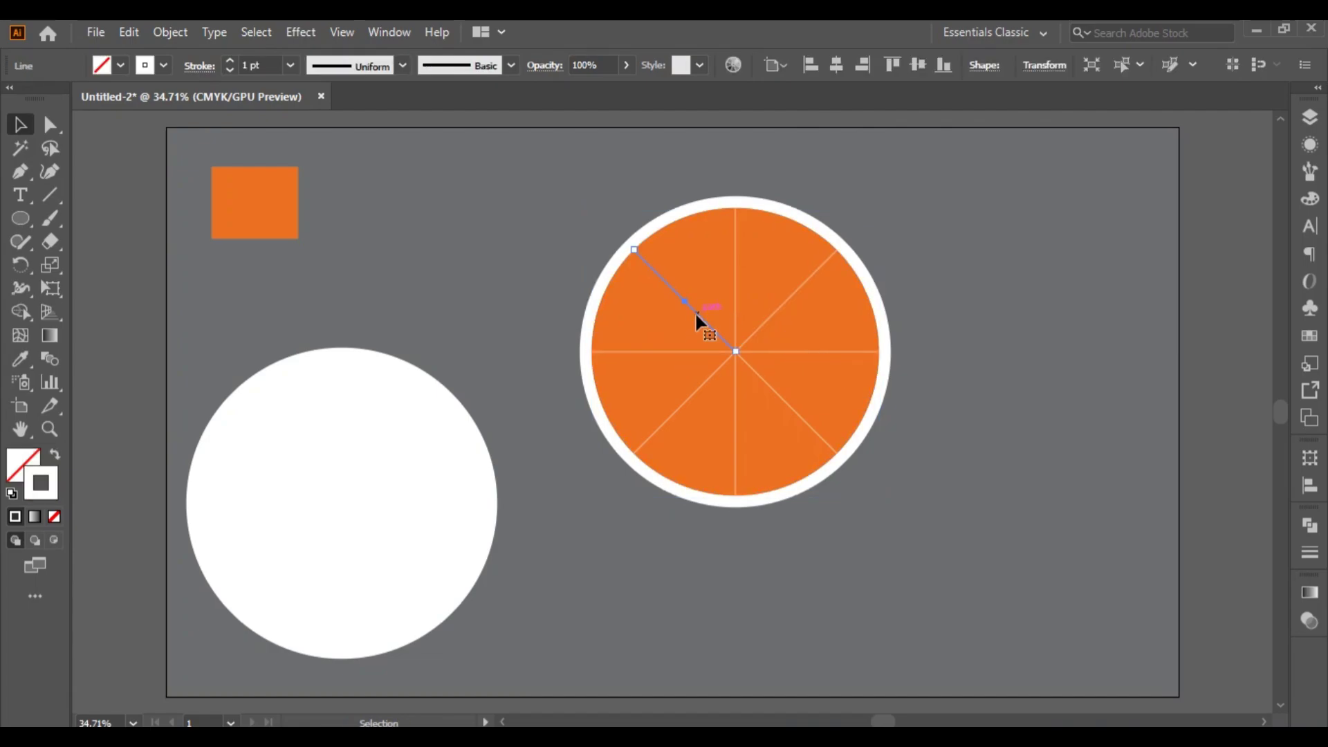
{"action": "left_click", "coordinate": [736, 303], "text": "shift"}
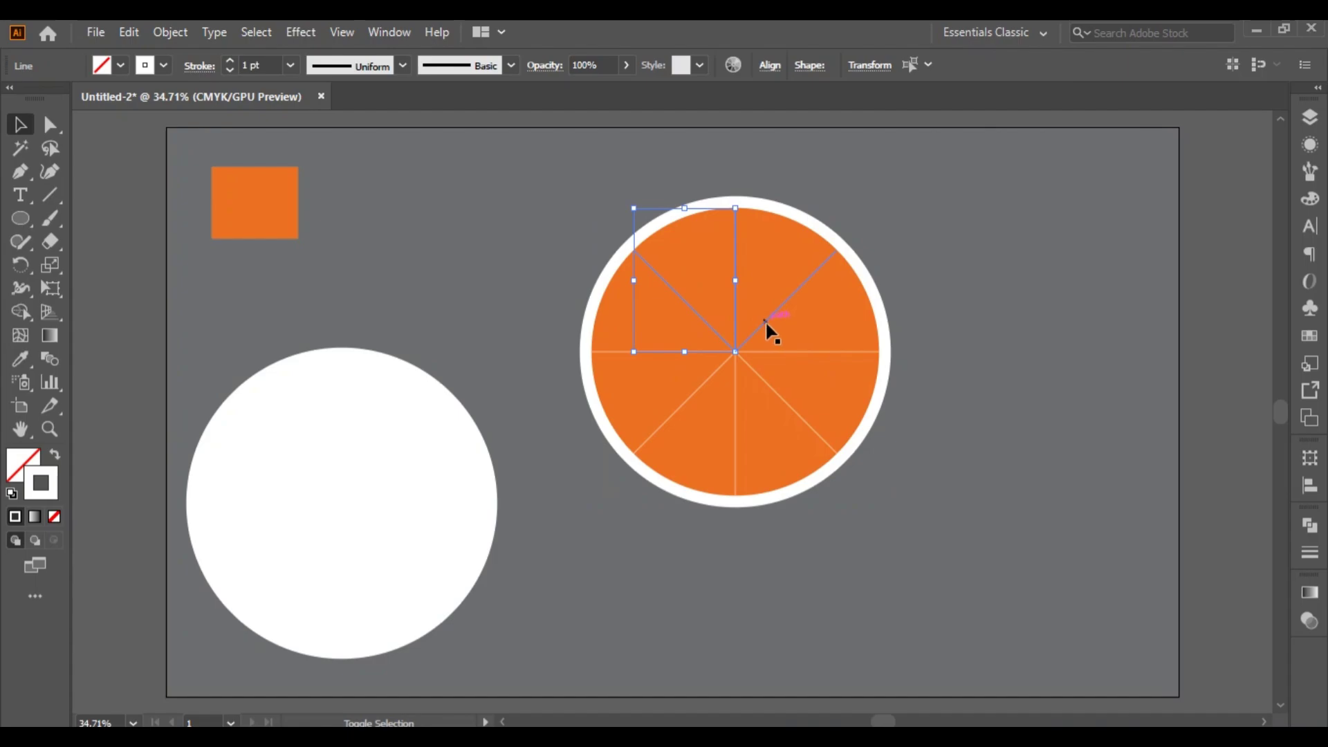
{"action": "left_click", "coordinate": [765, 321], "text": "shift"}
{"action": "left_click", "coordinate": [858, 357], "text": "shift"}
{"action": "left_click", "coordinate": [785, 402], "text": "shift"}
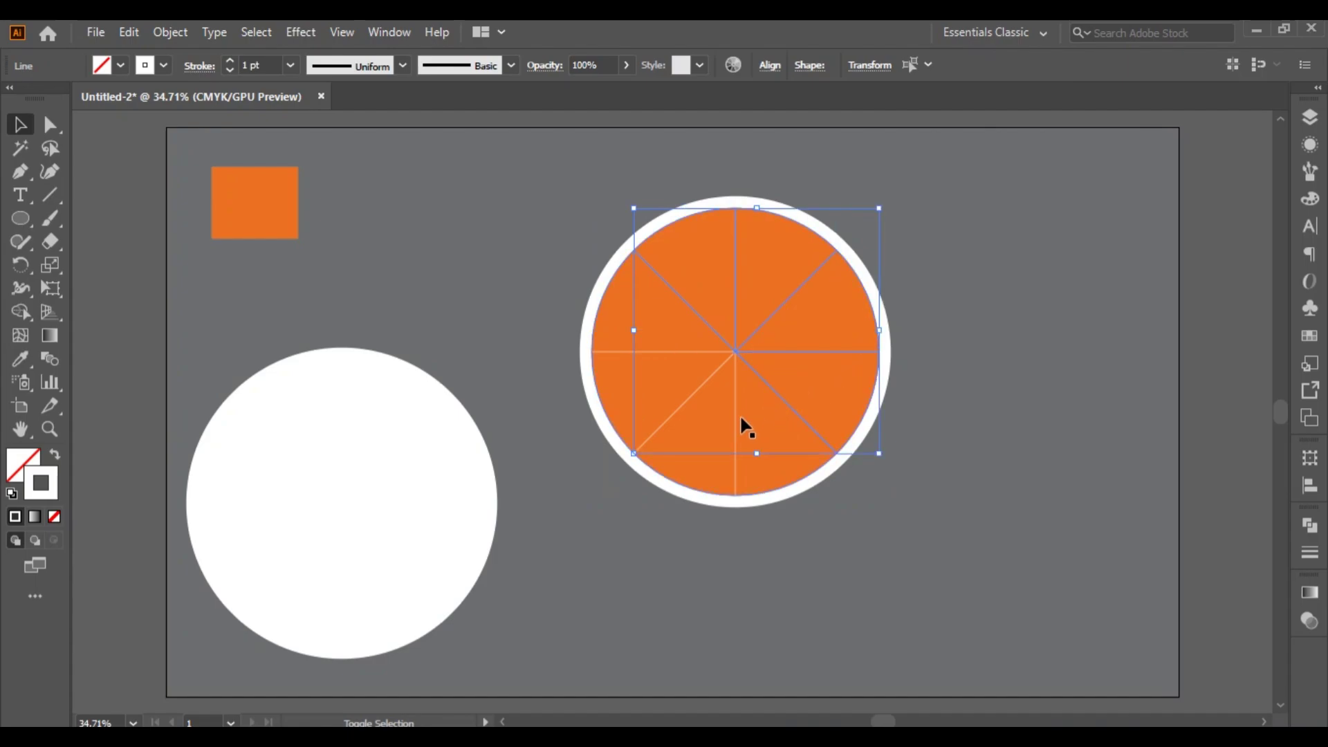
{"action": "left_click", "coordinate": [735, 430], "text": "shift"}
{"action": "left_click", "coordinate": [687, 401], "text": "shift"}
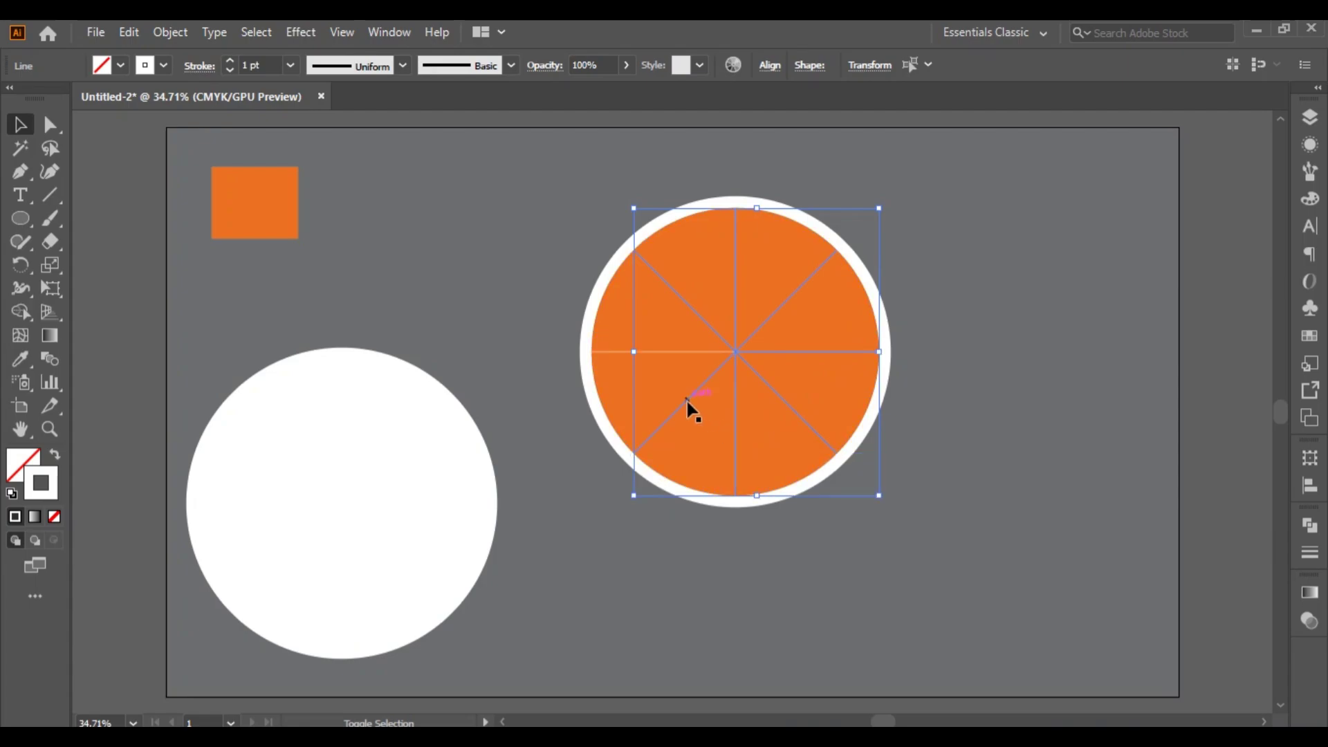
{"action": "left_click", "coordinate": [670, 350], "text": "shift"}
- Raise the spokes' stroke weight to 5 pt
{"action": "left_click", "coordinate": [230, 61]}
{"action": "left_click", "coordinate": [230, 61]}
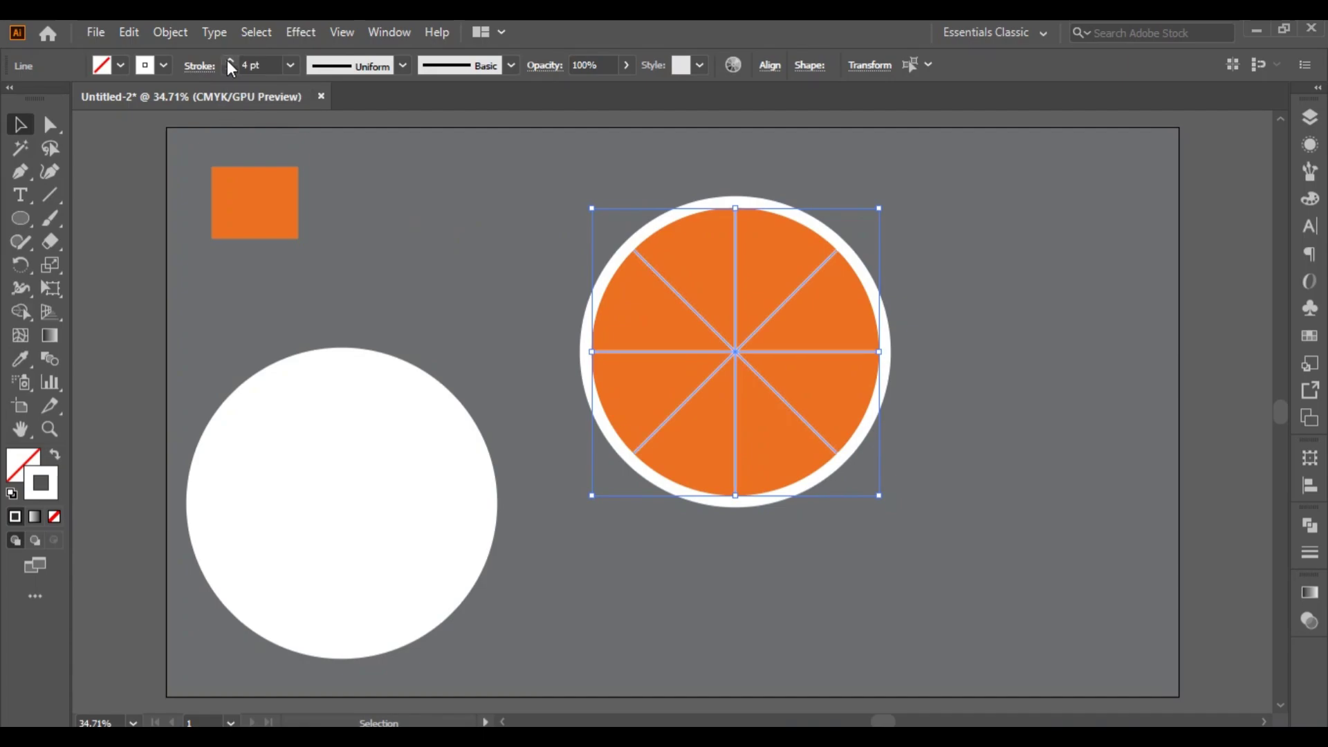
{"action": "left_click", "coordinate": [229, 61]}
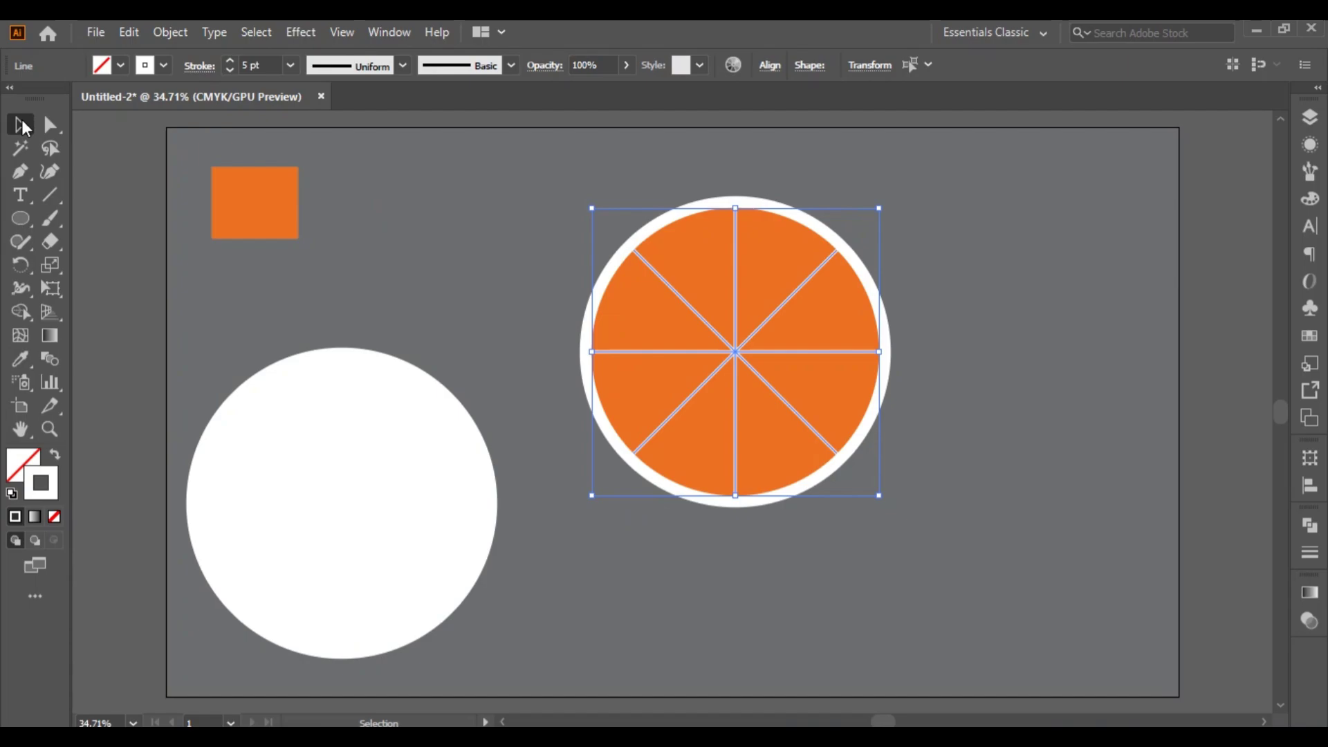
{"action": "left_click", "coordinate": [445, 202]}
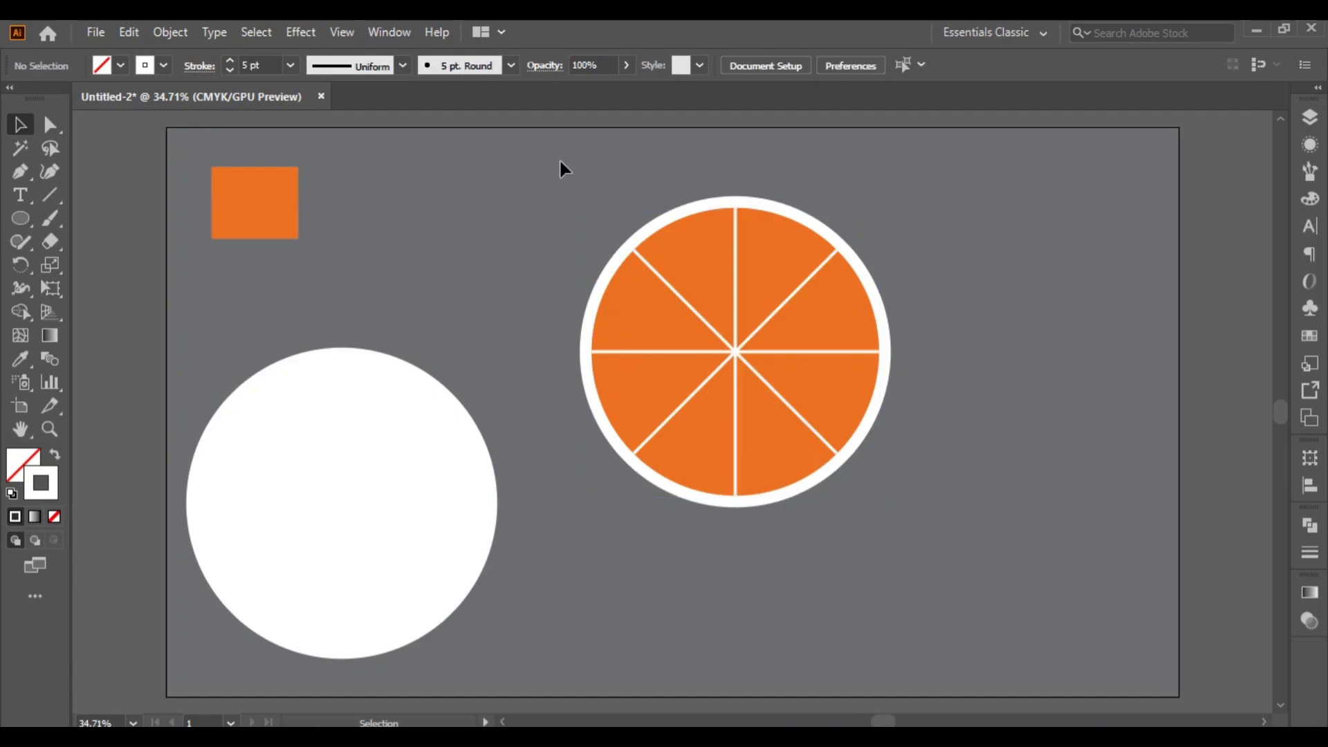
- Select the disc, rind and segment lines and group them
{"action": "left_click", "coordinate": [804, 454]}
{"action": "left_click", "coordinate": [542, 194]}
{"action": "key", "text": "ctrl+a"}
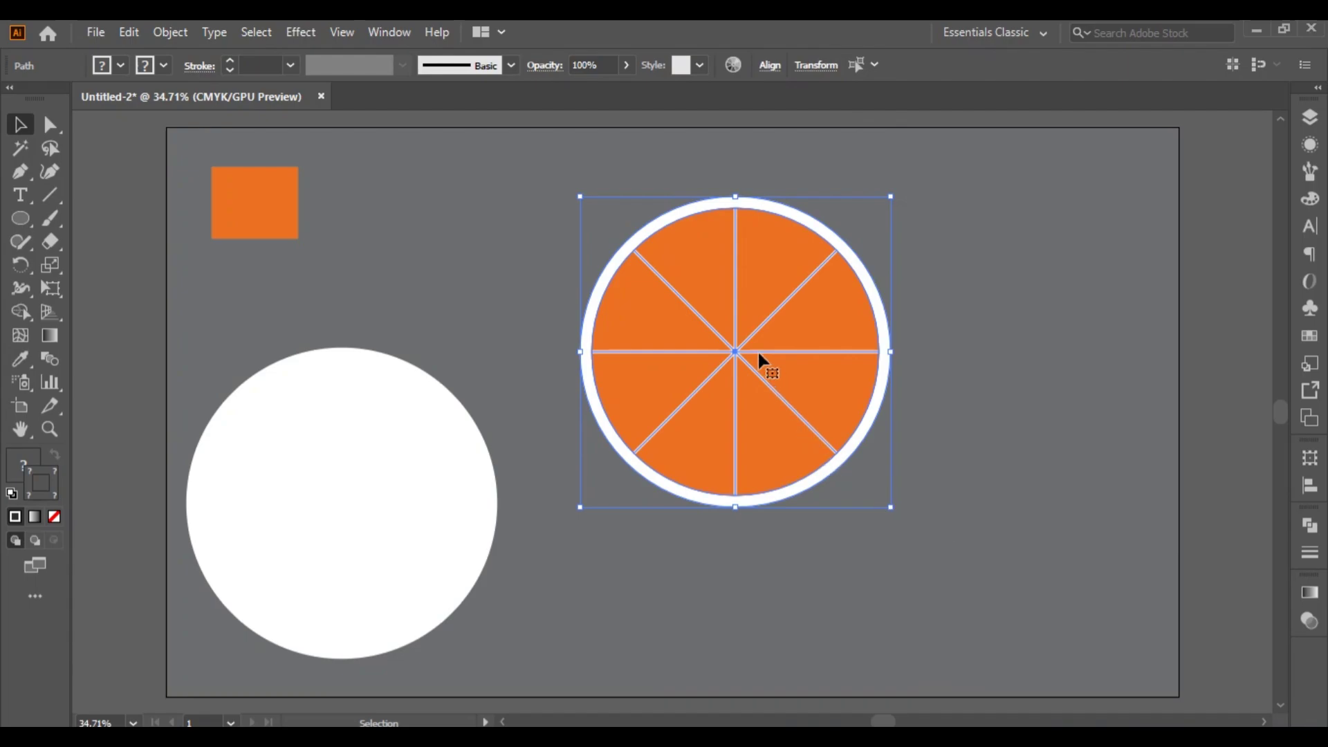
{"action": "right_click", "coordinate": [759, 325]}
{"action": "left_click", "coordinate": [819, 444]}
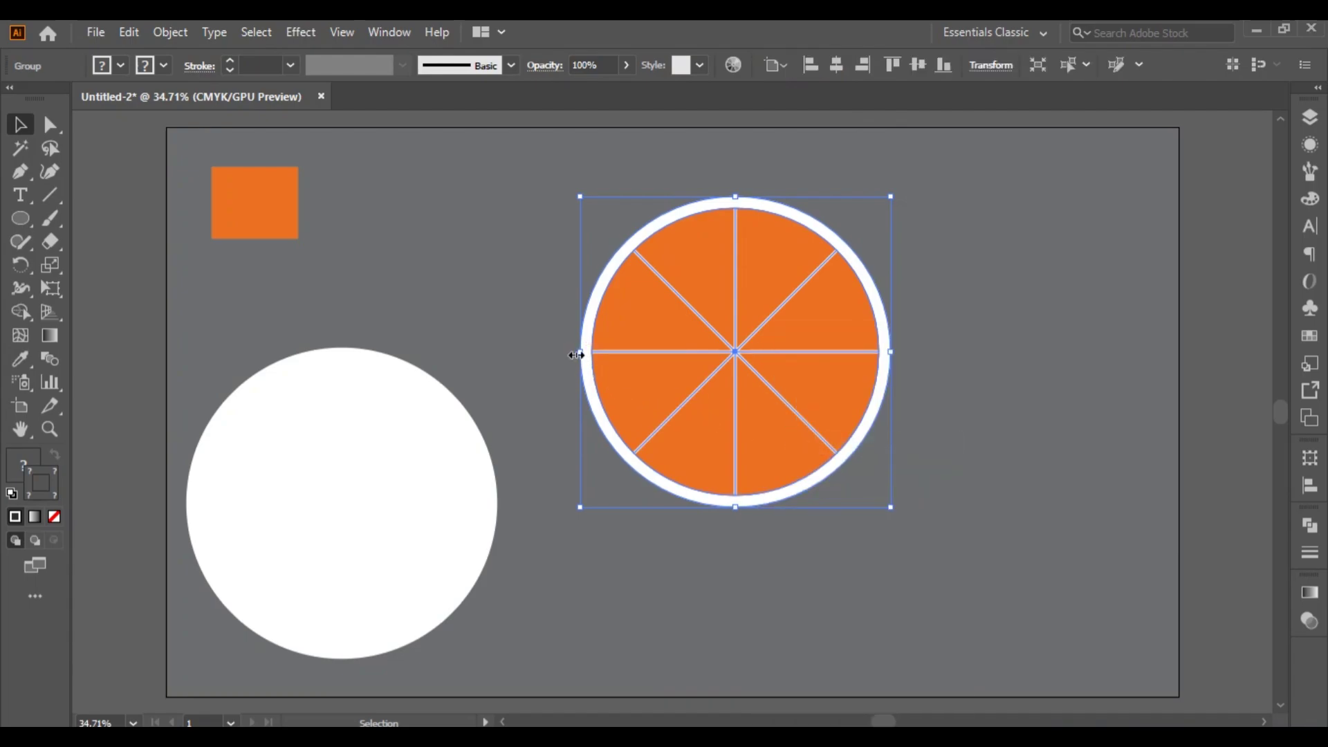
- Drag the left handle inward to squeeze the slice into an upright oval
{"action": "left_click_drag", "start_coordinate": [577, 355], "coordinate": [674, 349]}
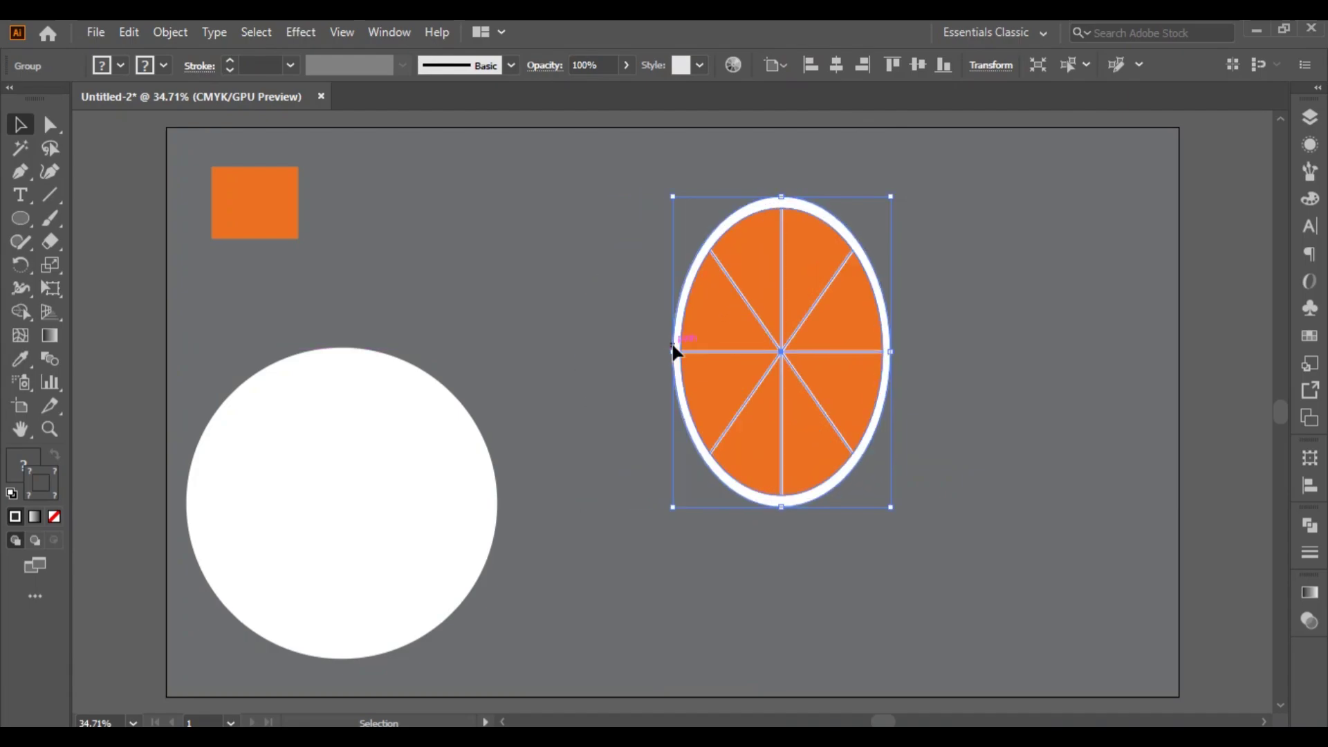
{"action": "left_click", "coordinate": [818, 612]}
{"action": "left_click", "coordinate": [457, 488]}
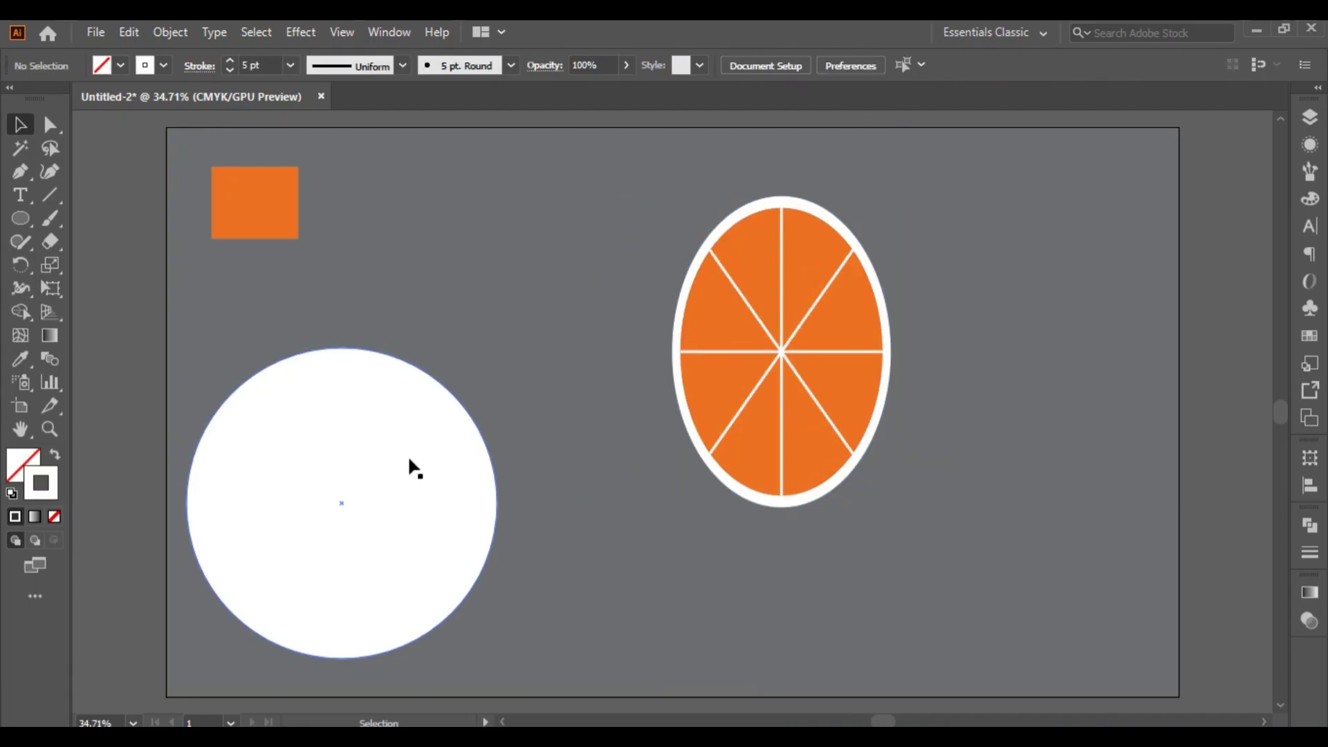
- Eyedropper the square's orange onto the large white circle and move it up-right
{"action": "left_click", "coordinate": [21, 359]}
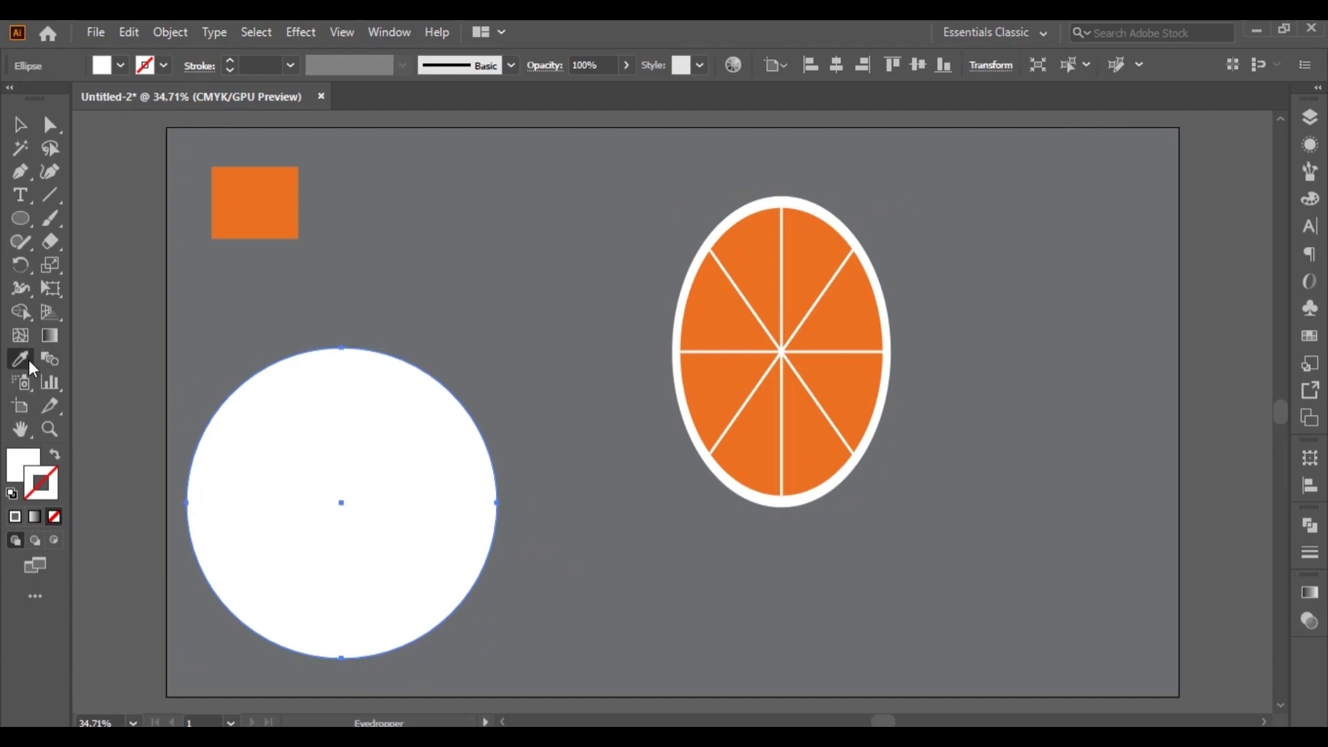
{"action": "left_click", "coordinate": [251, 181]}
{"action": "left_click", "coordinate": [20, 124]}
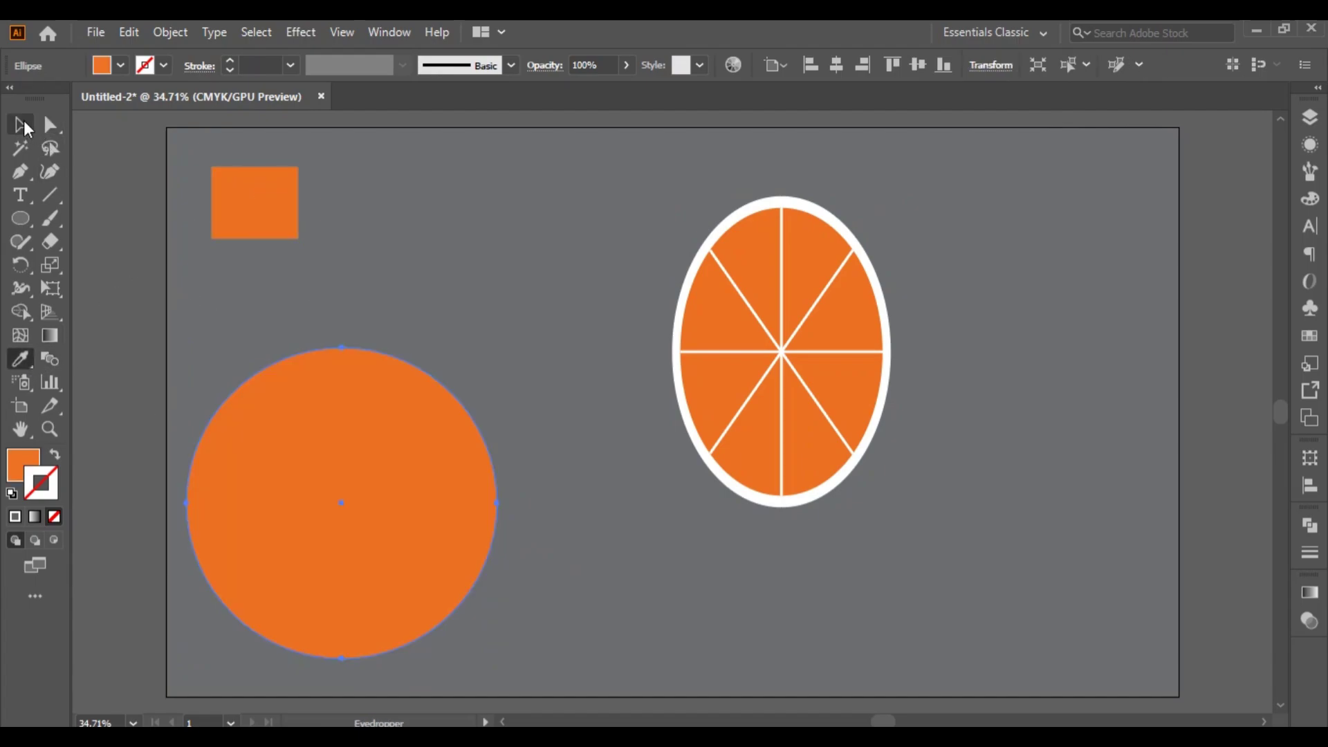
{"action": "left_click_drag", "start_coordinate": [333, 440], "coordinate": [401, 389]}
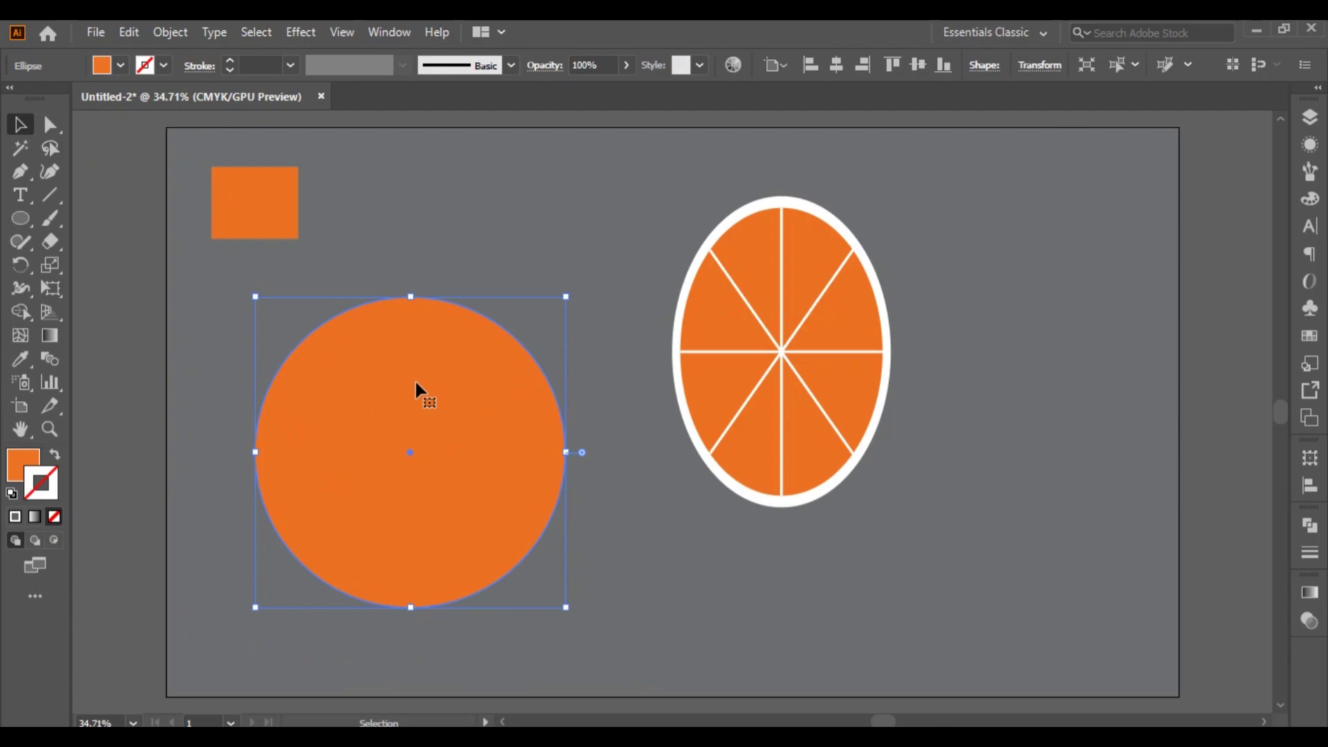
- Split the circle with a vertical centre line and trim away its right half with Shape Builder
{"action": "left_click", "coordinate": [50, 197]}
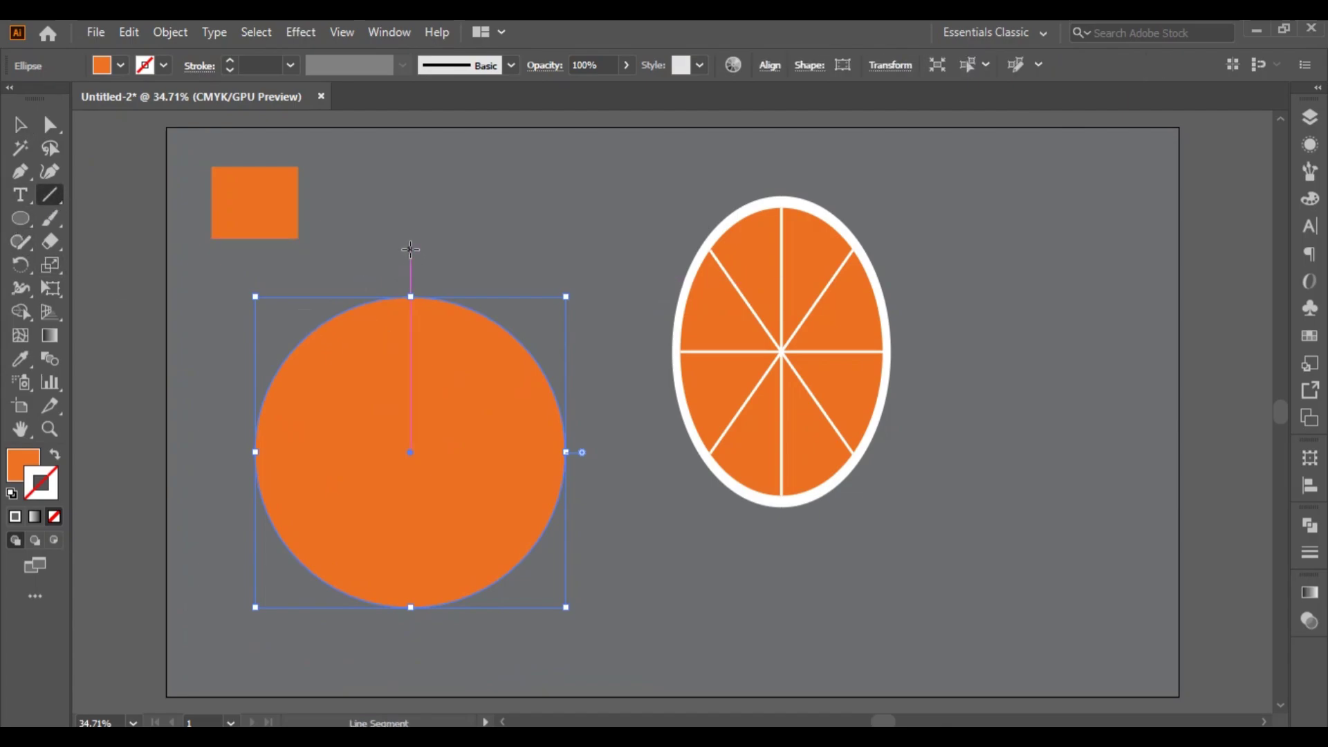
{"action": "left_click_drag", "start_coordinate": [411, 249], "coordinate": [411, 663]}
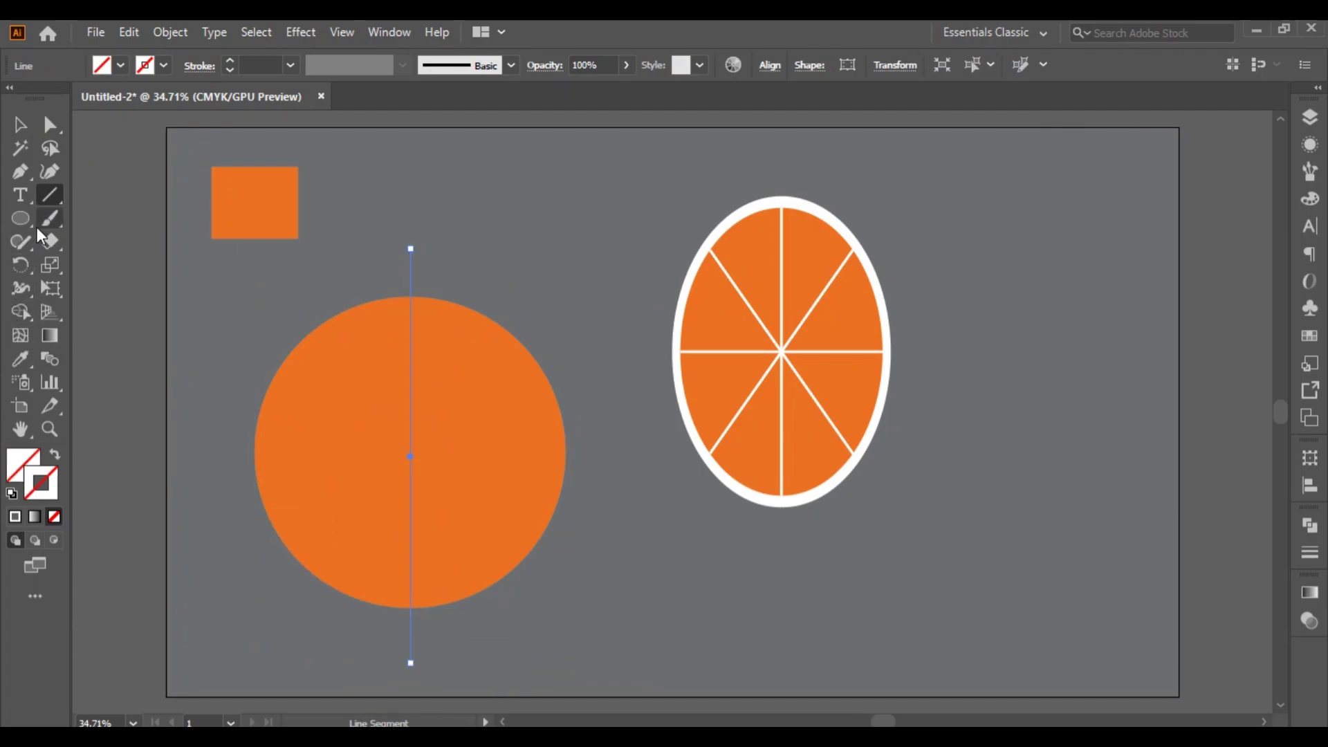
{"action": "left_click", "coordinate": [19, 125]}
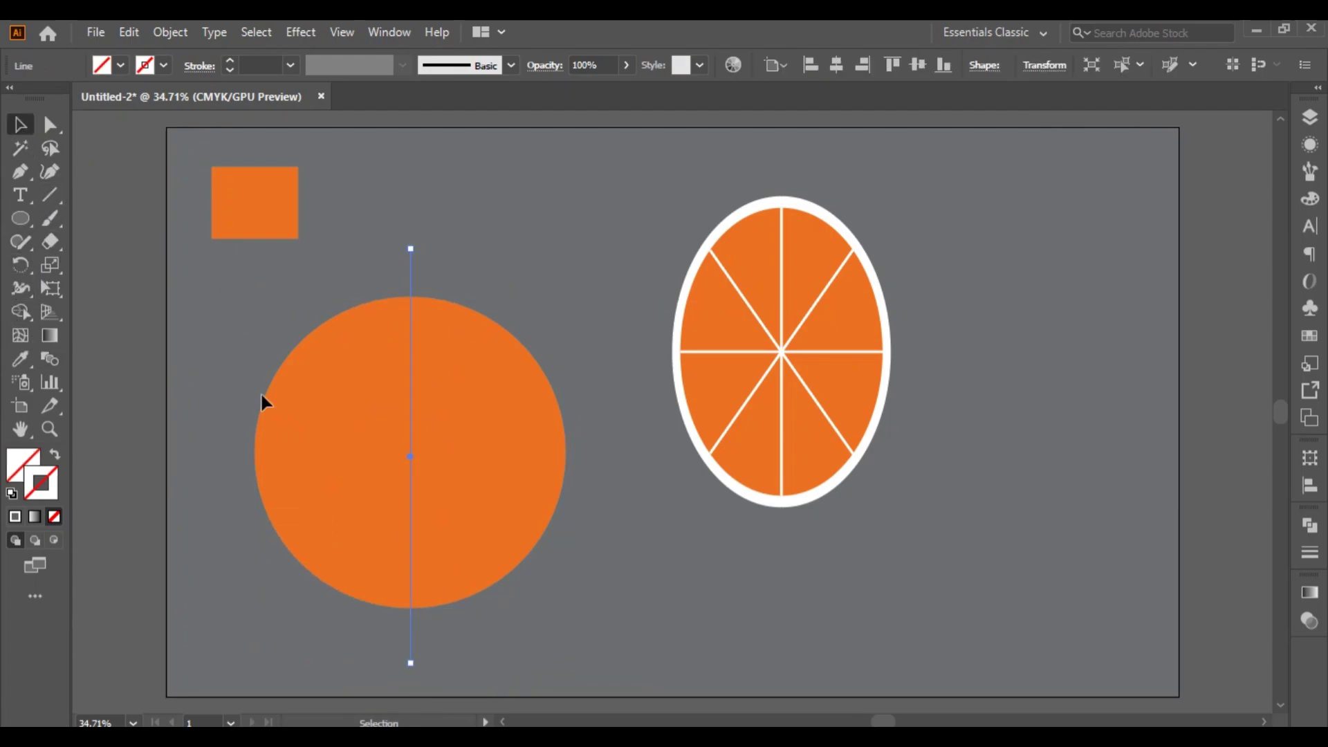
{"action": "left_click_drag", "start_coordinate": [583, 633], "coordinate": [220, 551]}
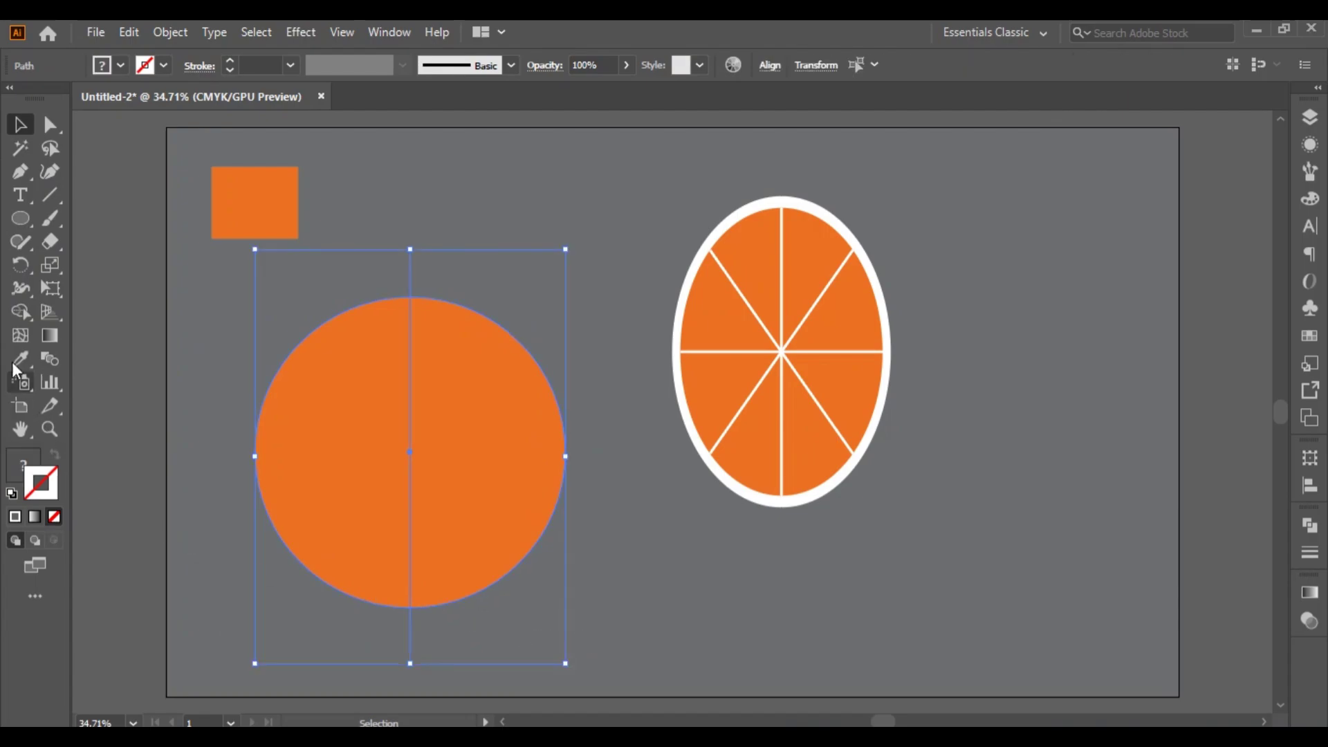
{"action": "left_click", "coordinate": [20, 312]}
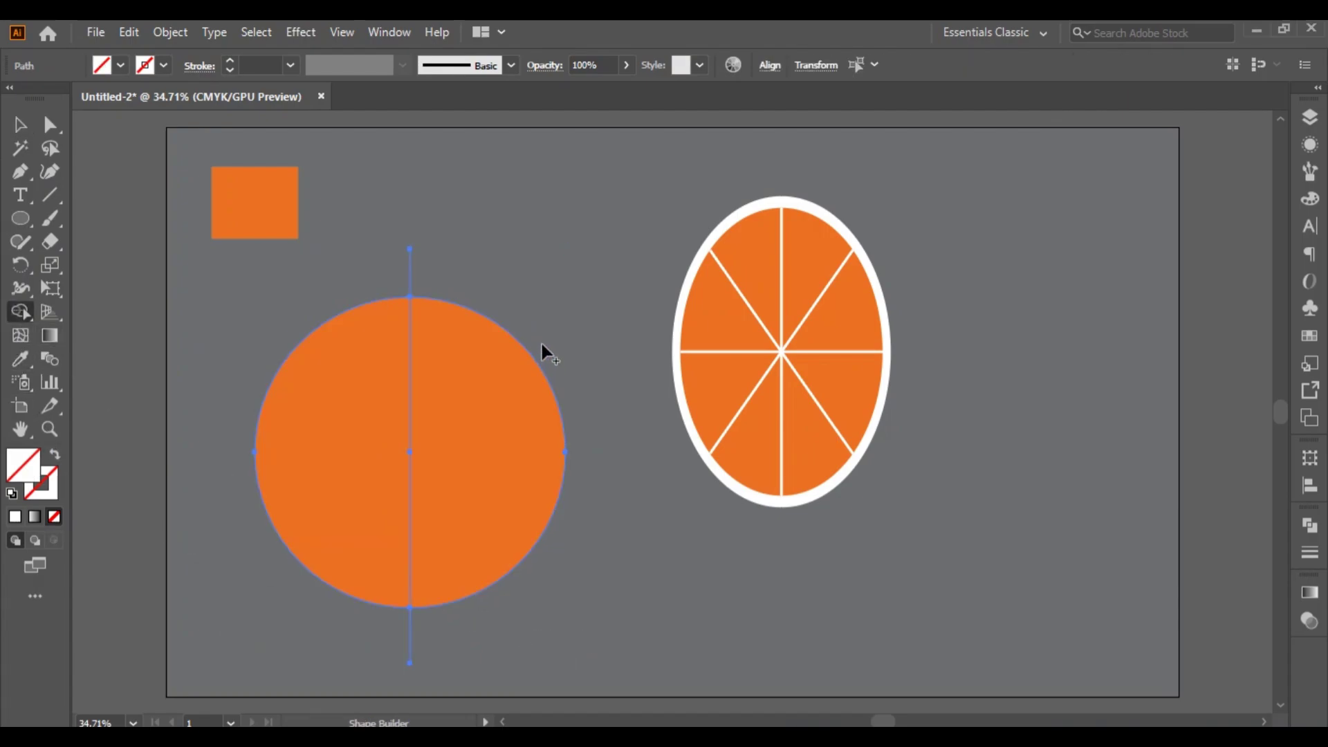
{"action": "left_click", "coordinate": [478, 393], "text": "alt"}
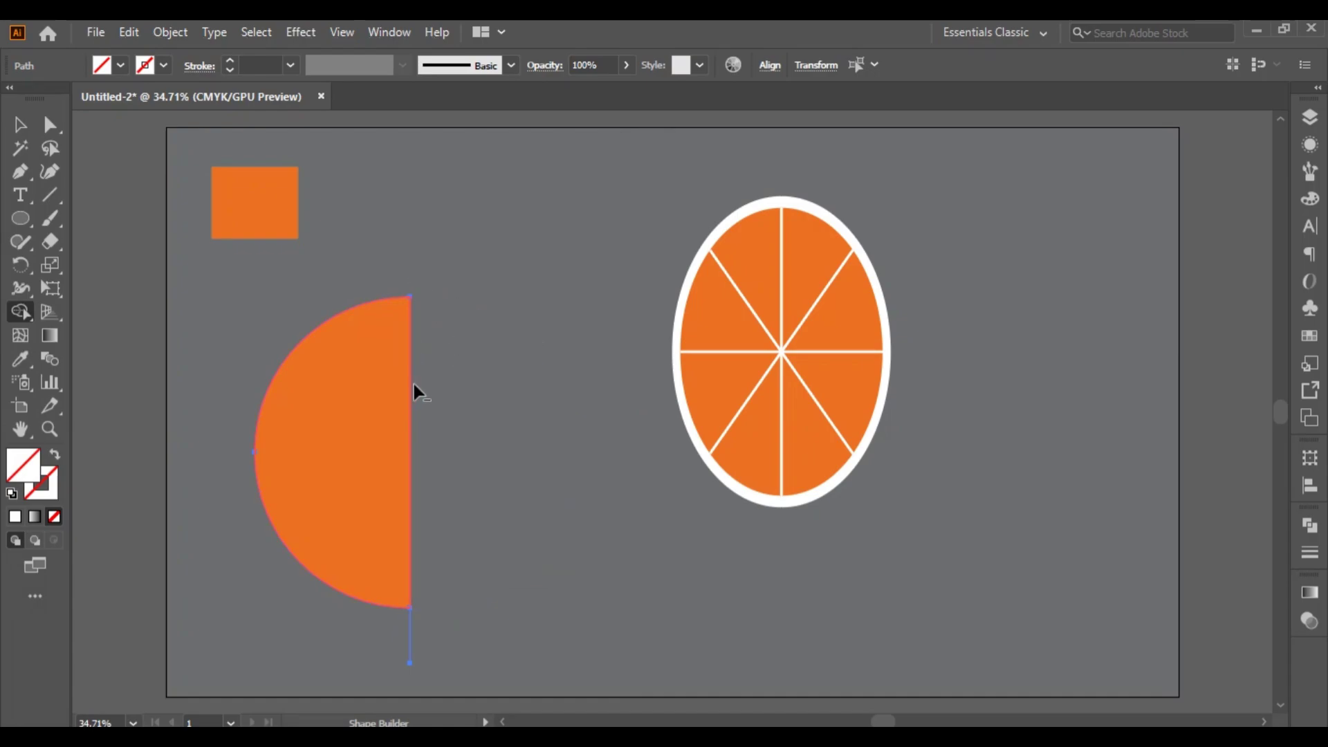
{"action": "left_click", "coordinate": [411, 643], "text": "alt"}
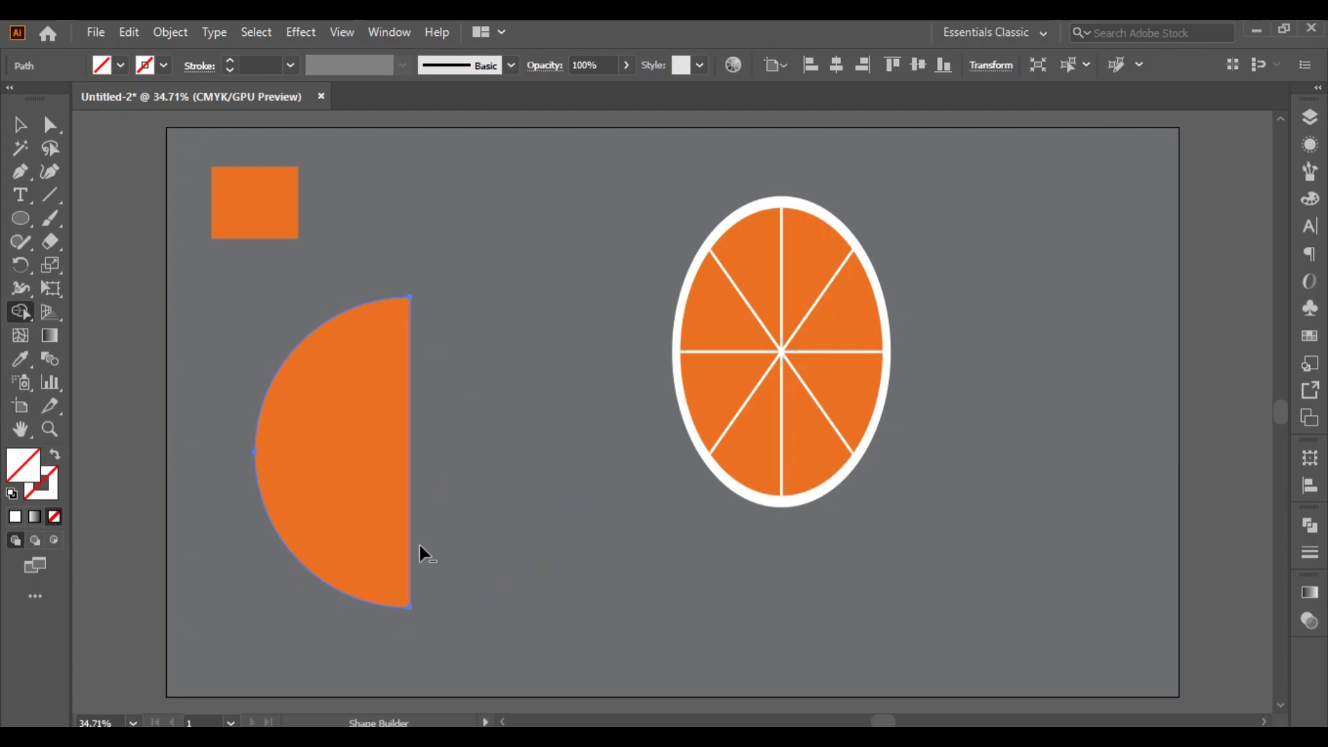
{"action": "left_click", "coordinate": [20, 124]}
{"action": "left_click", "coordinate": [526, 423]}
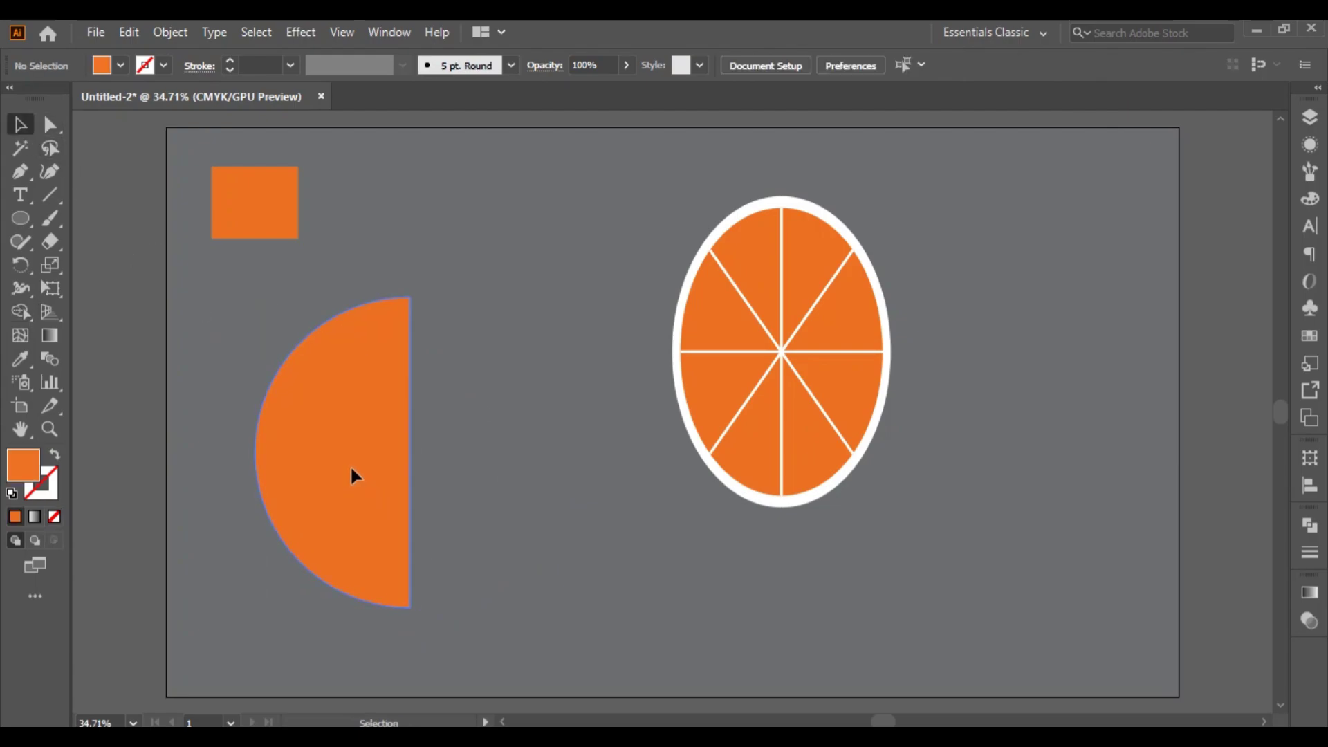
- Align the half-circle peel behind the oval slice and group them together
{"action": "left_click_drag", "start_coordinate": [351, 469], "coordinate": [718, 367]}
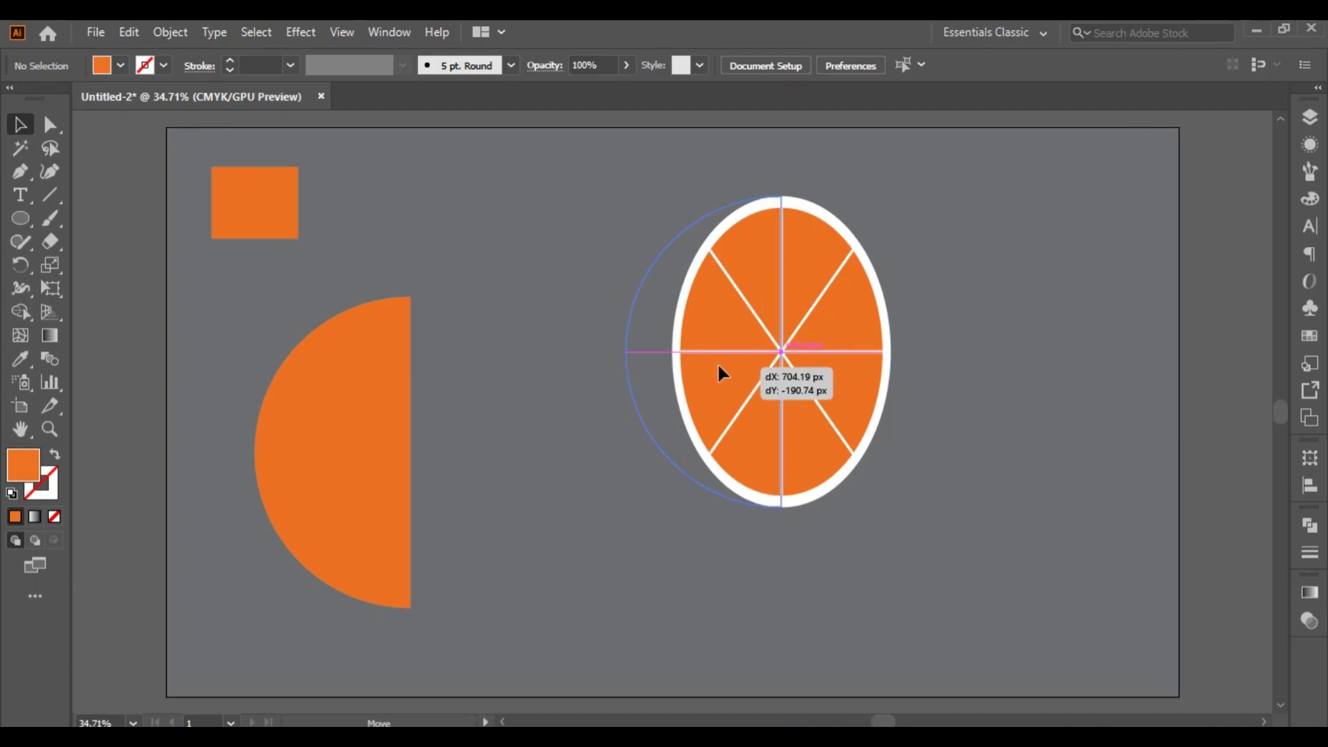
{"action": "mouse_move", "coordinate": [718, 367]}
{"action": "left_mouse_down"}
{"action": "mouse_move", "coordinate": [726, 380]}
{"action": "mouse_move", "coordinate": [727, 367]}
{"action": "left_mouse_up"}
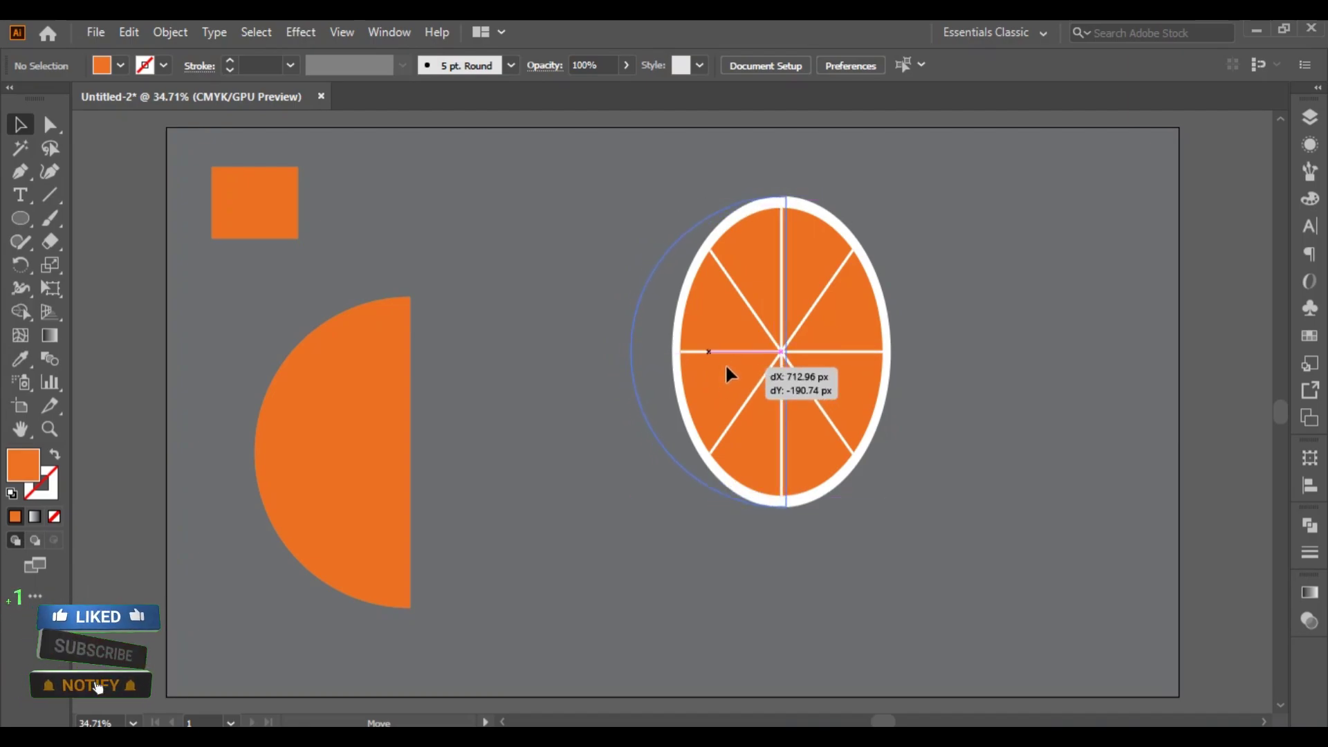
{"action": "left_click_drag", "start_coordinate": [726, 368], "coordinate": [724, 368]}
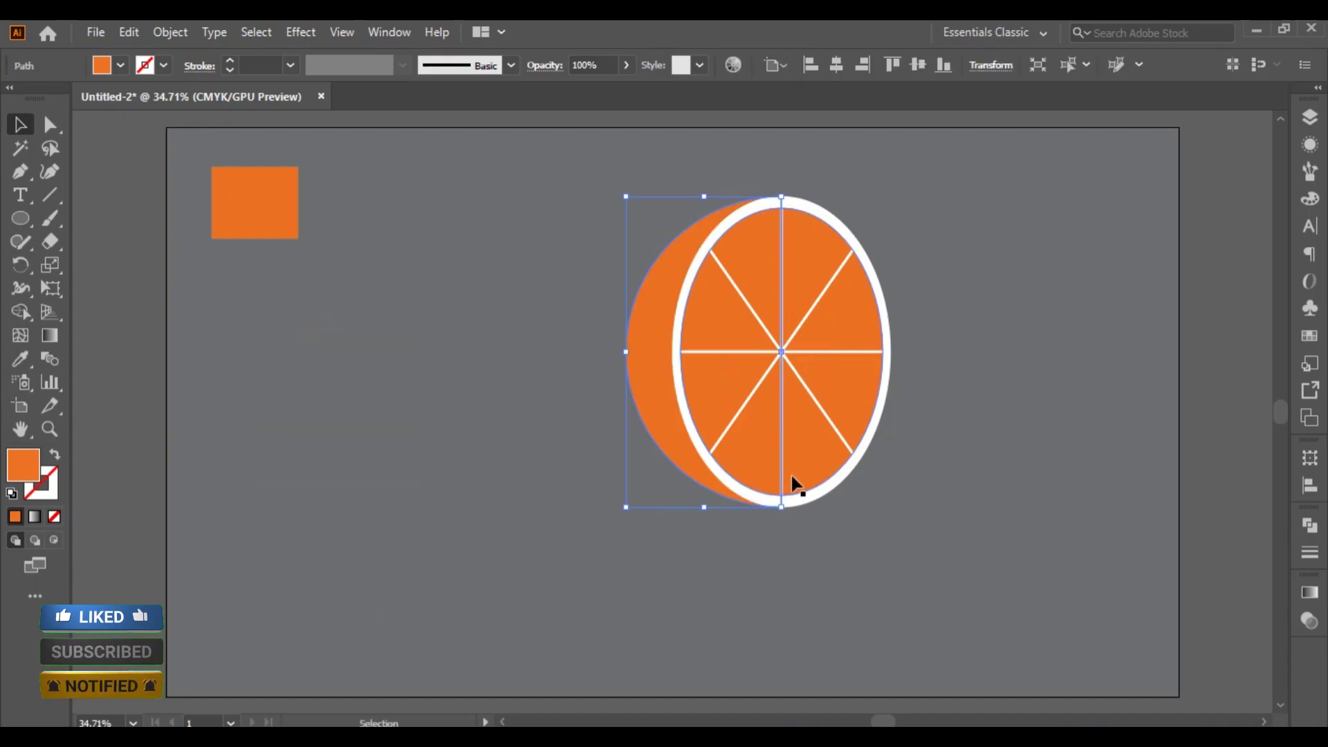
{"action": "left_click", "coordinate": [587, 367]}
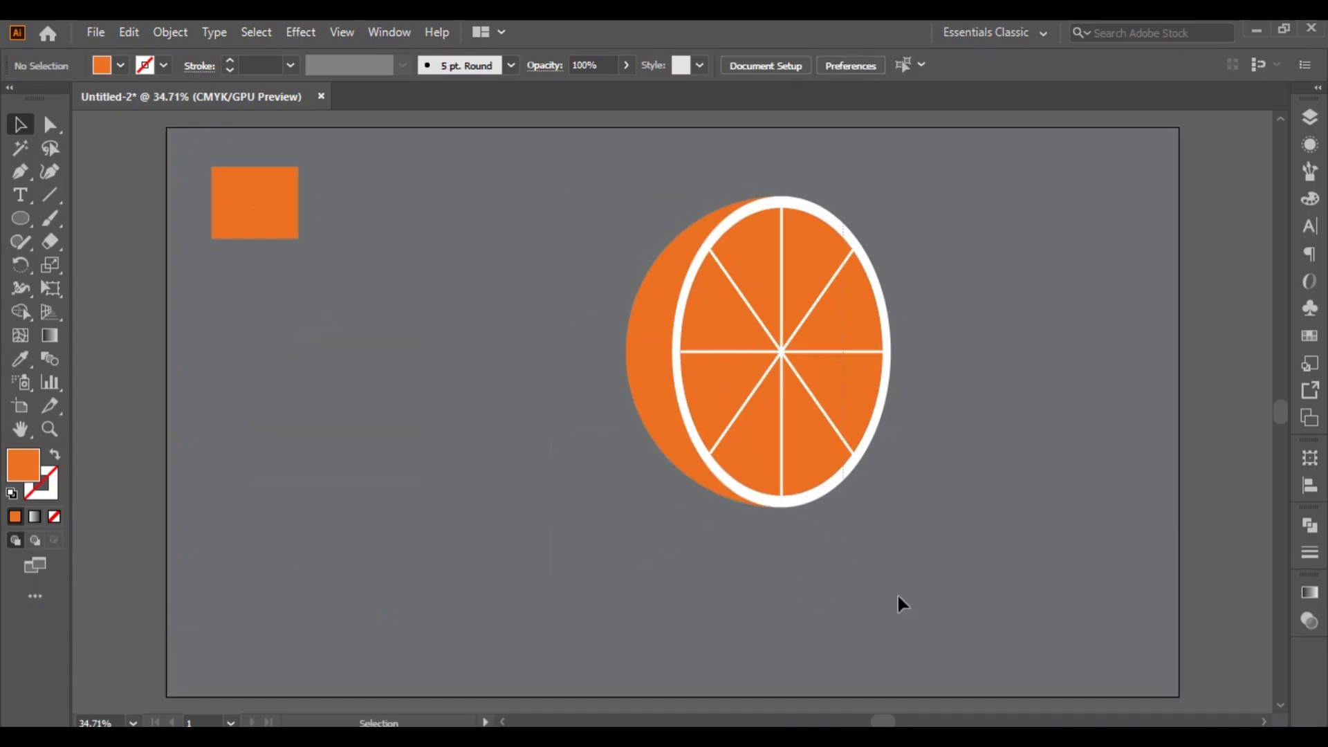
{"action": "key", "text": "ctrl+a"}
{"action": "right_click", "coordinate": [781, 333]}
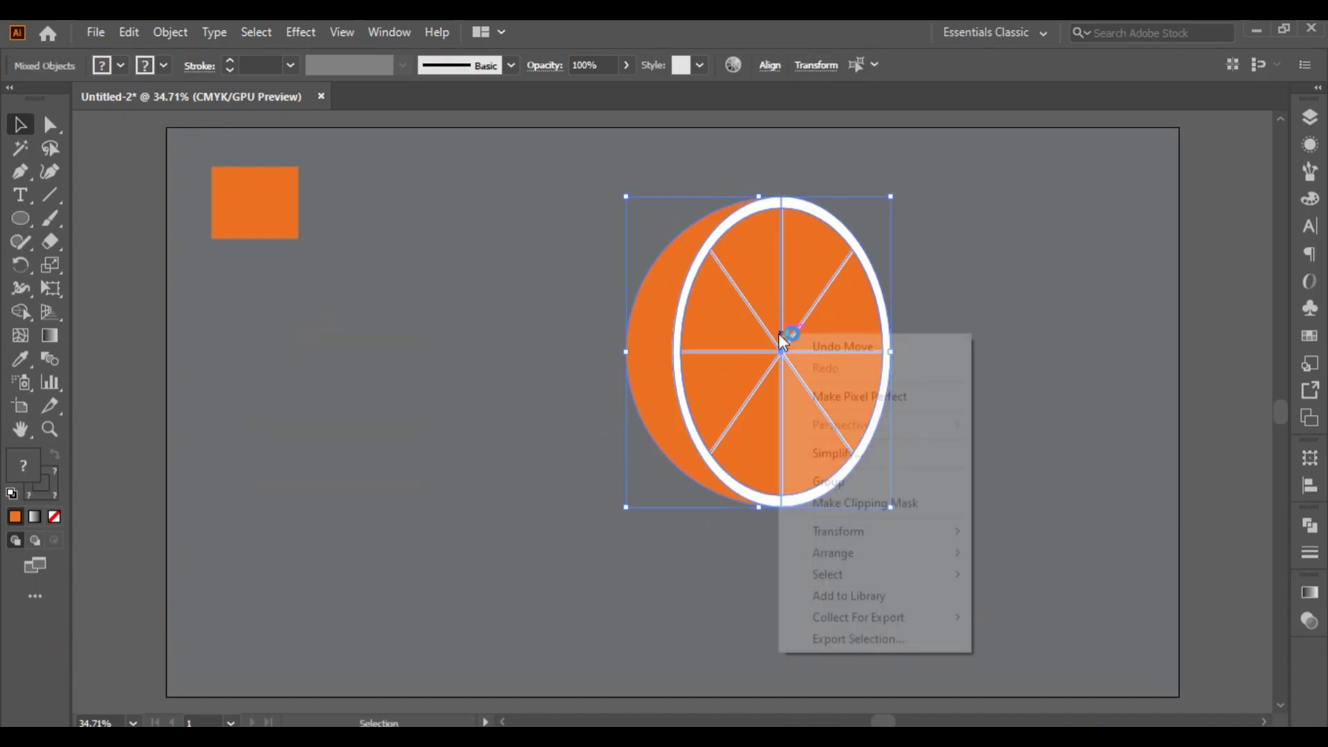
{"action": "left_click", "coordinate": [853, 481]}
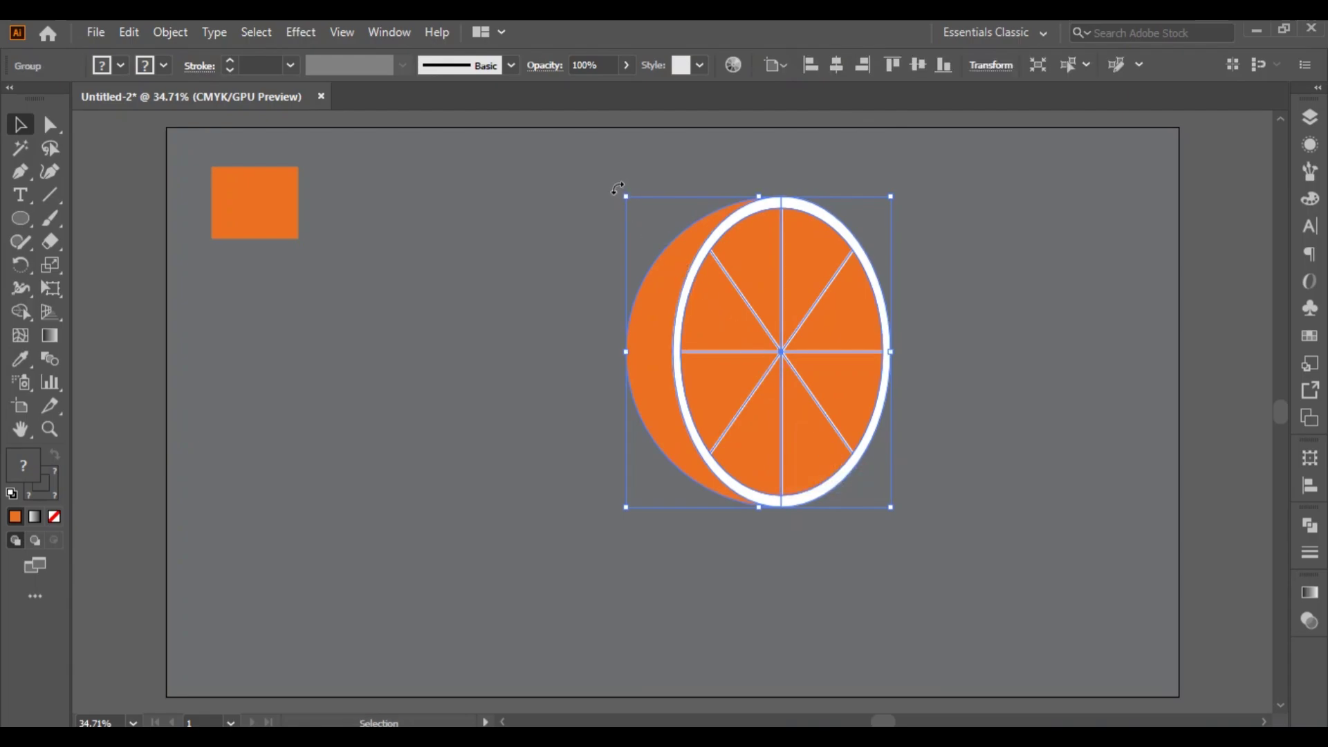
- Tilt the grouped orange about 30°, enlarge it about 1.4 times, and centre it
{"action": "left_click_drag", "start_coordinate": [618, 188], "coordinate": [564, 347]}
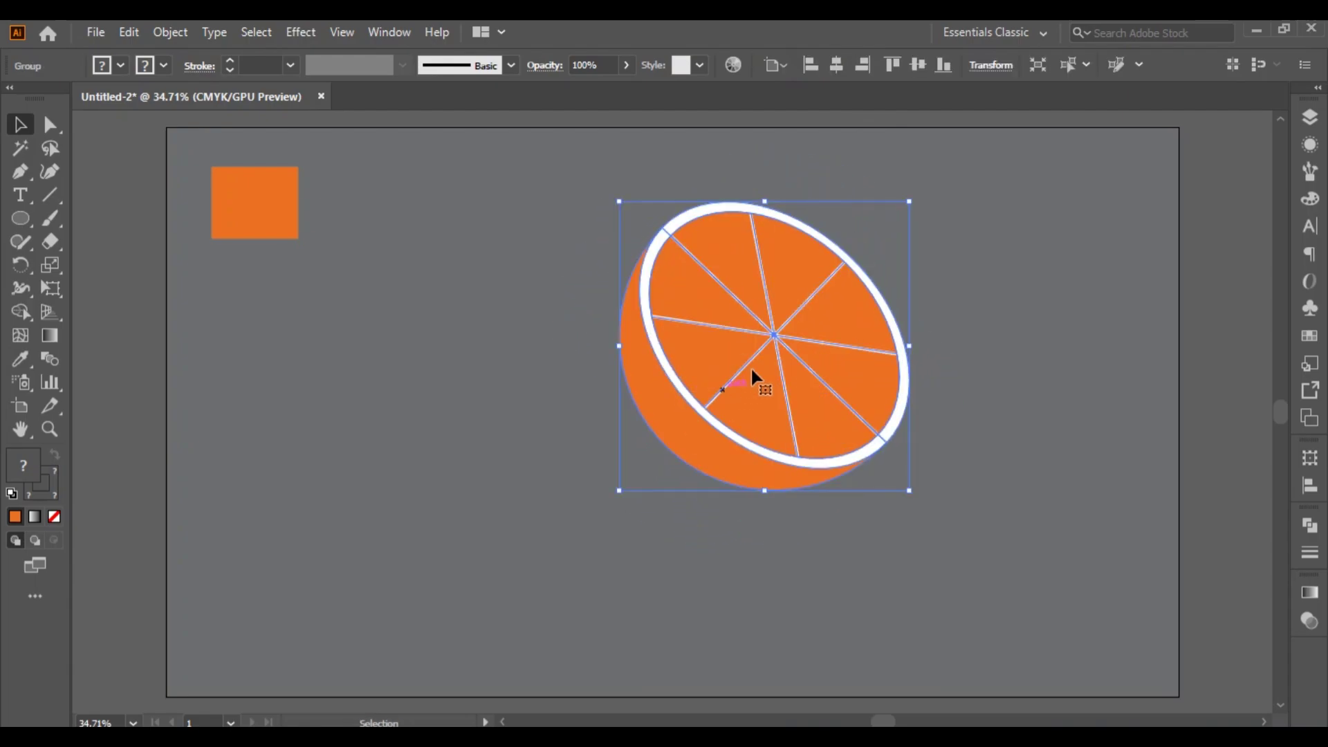
{"action": "left_click_drag", "start_coordinate": [767, 332], "coordinate": [657, 416]}
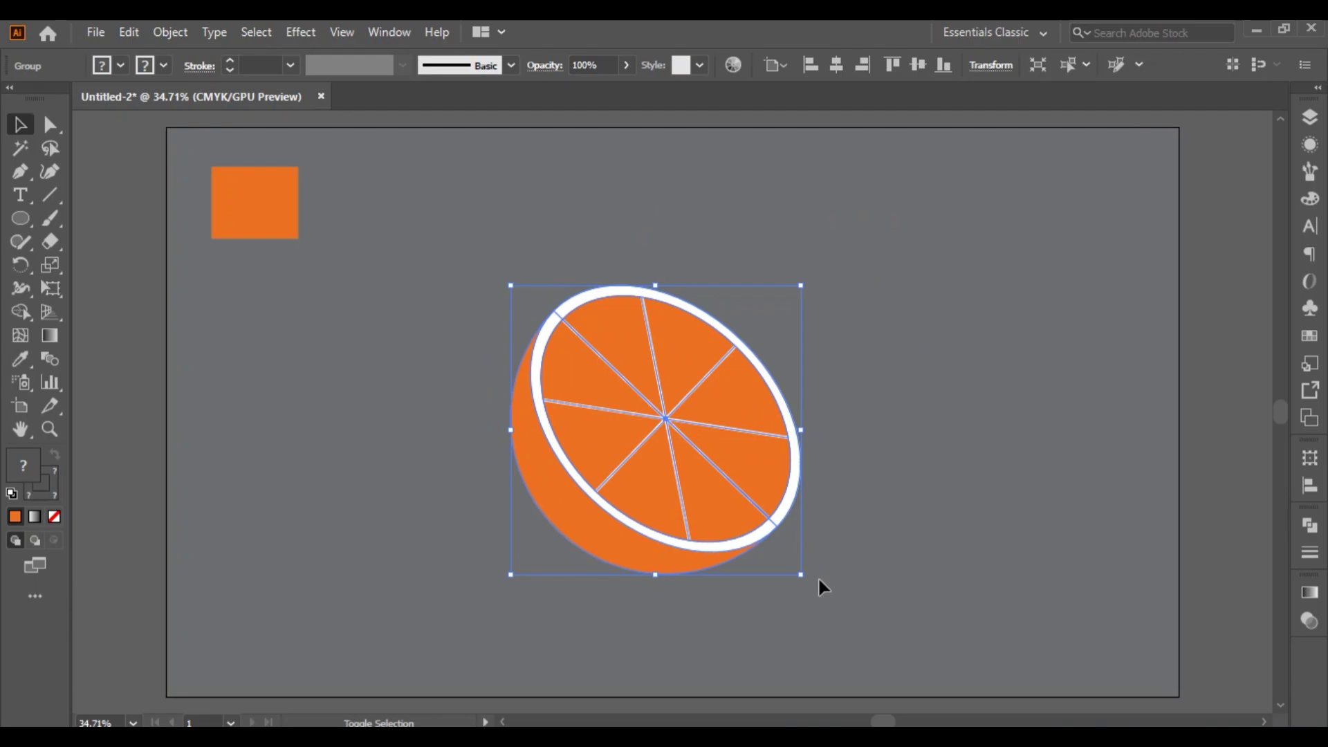
{"action": "left_click_drag", "start_coordinate": [799, 578], "coordinate": [859, 632]}
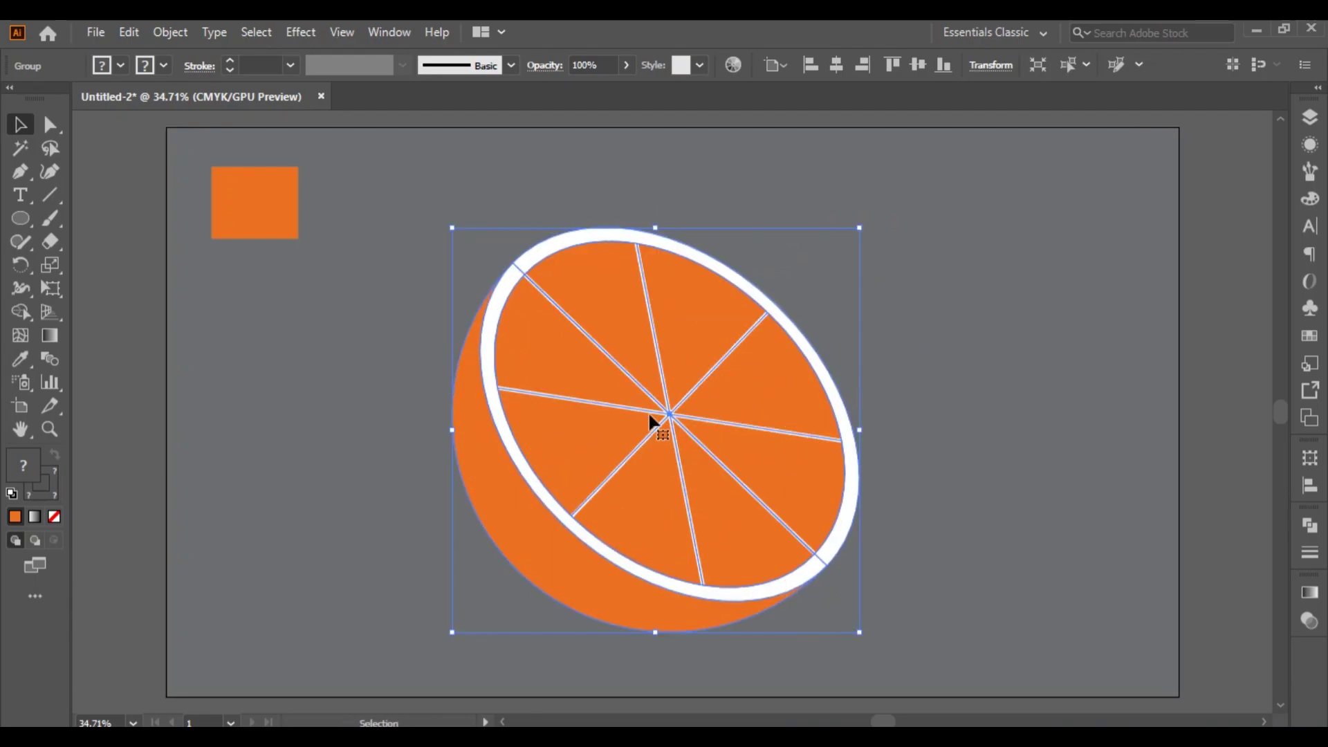
{"action": "left_click_drag", "start_coordinate": [655, 417], "coordinate": [675, 396]}
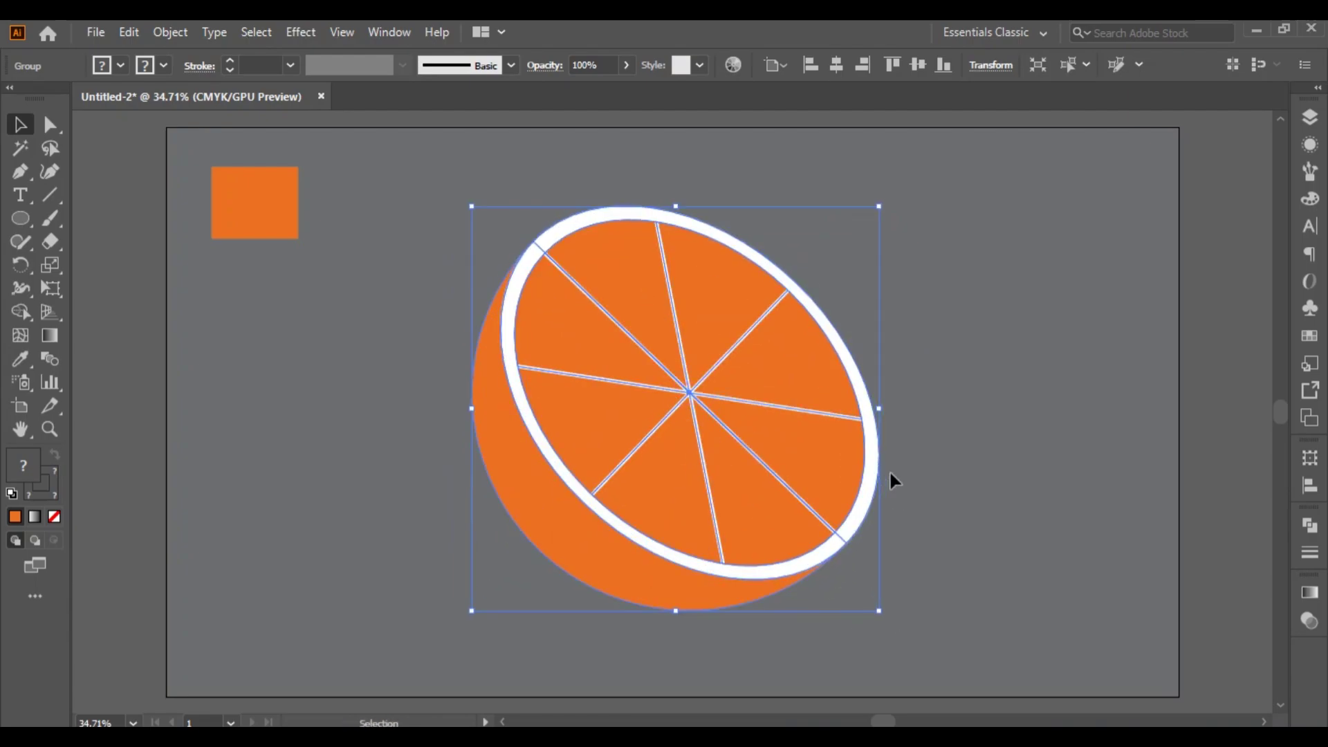
{"action": "left_click", "coordinate": [967, 409]}
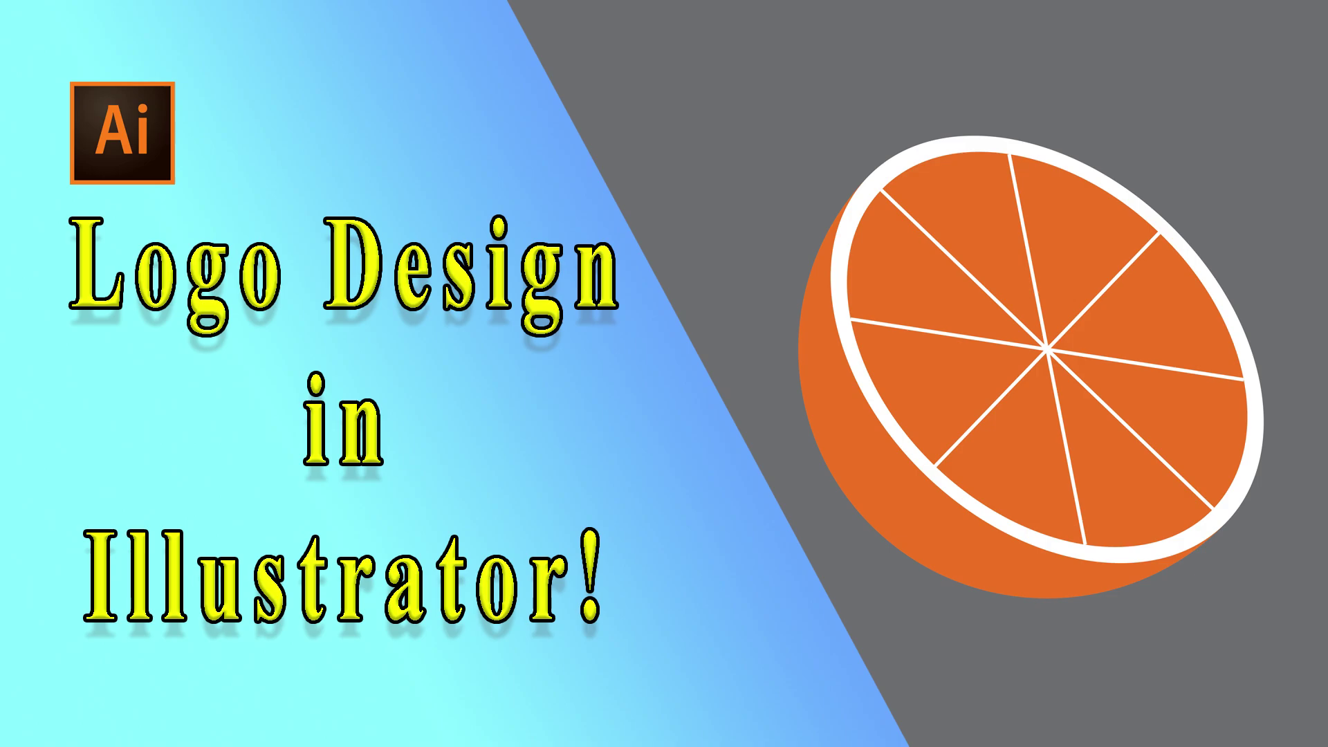